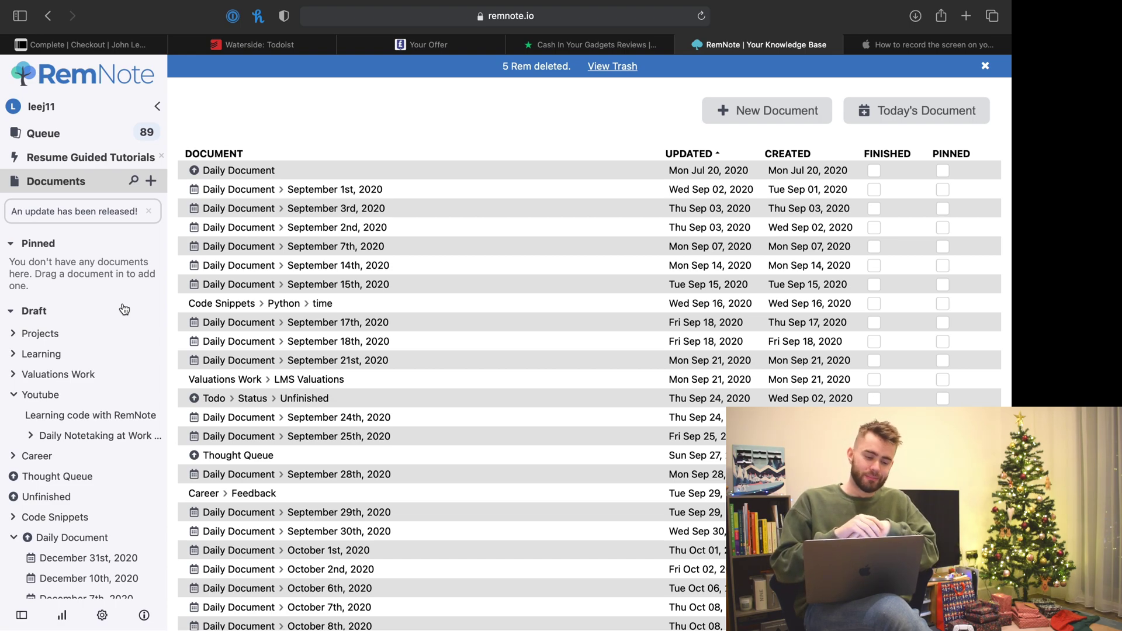
Open today's December 15th, 2020 daily document and put the caret in its first empty bullet
{"action": "mouse_move", "coordinate": [150, 181]}
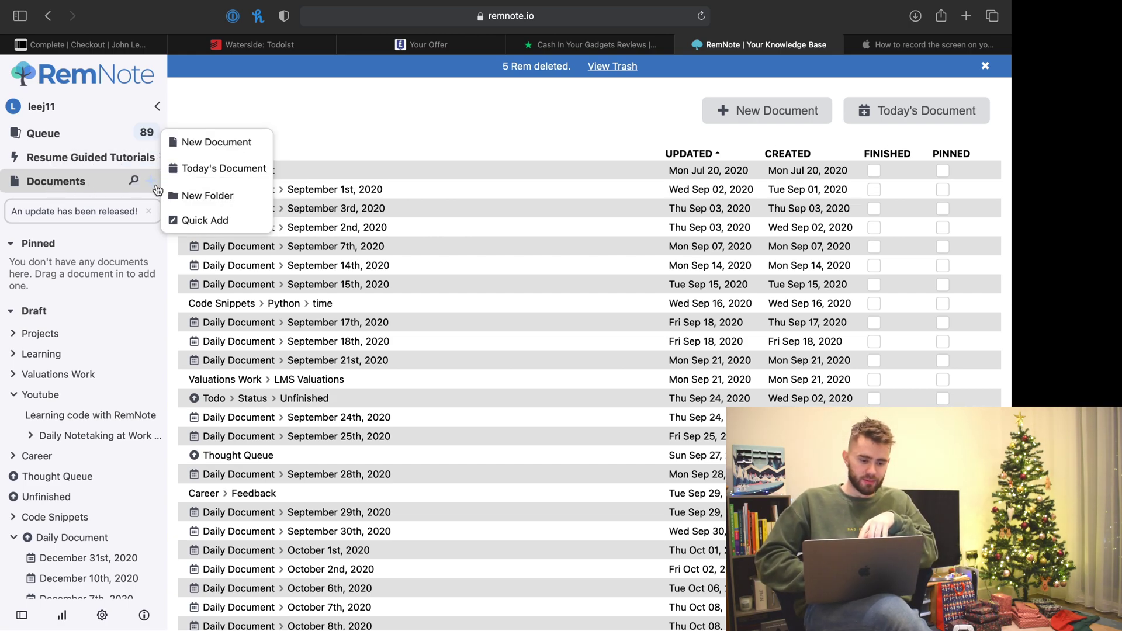
{"action": "left_click", "coordinate": [199, 168]}
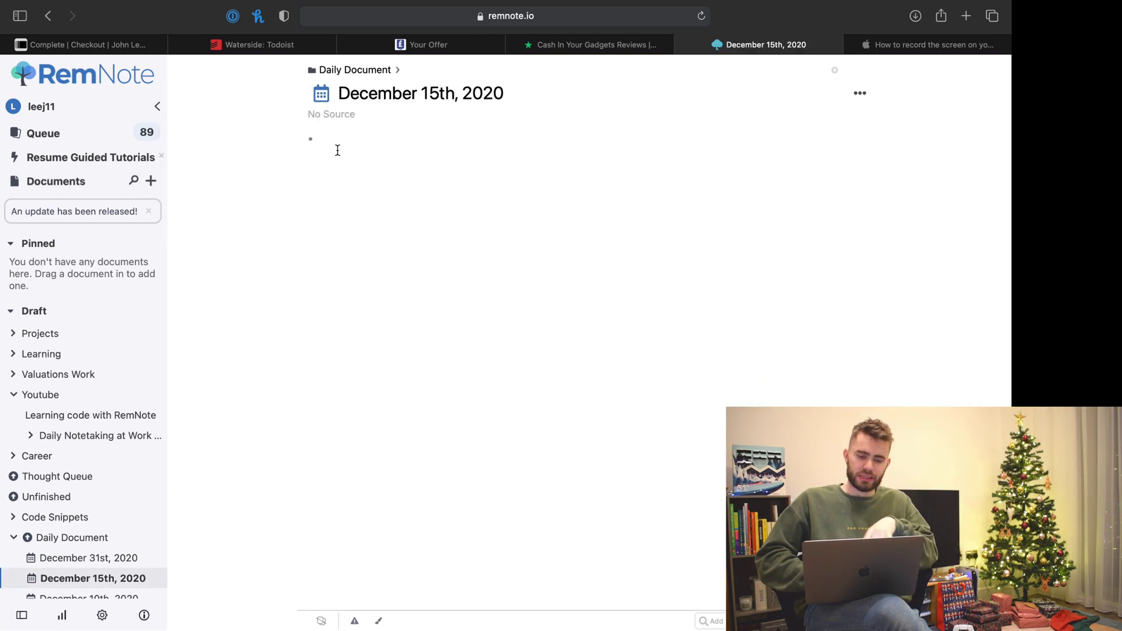
{"action": "left_click", "coordinate": [338, 151]}
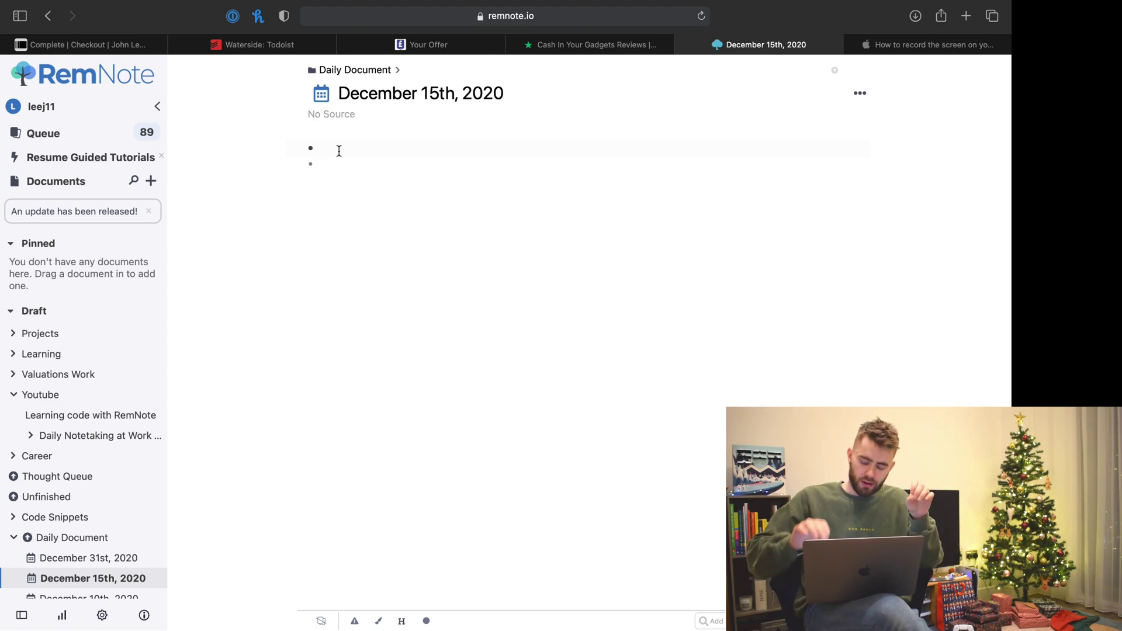
Insert a [[Standup]] reference with nested Yesterday, Today and Challenge items
{"action": "type", "text": "[["}
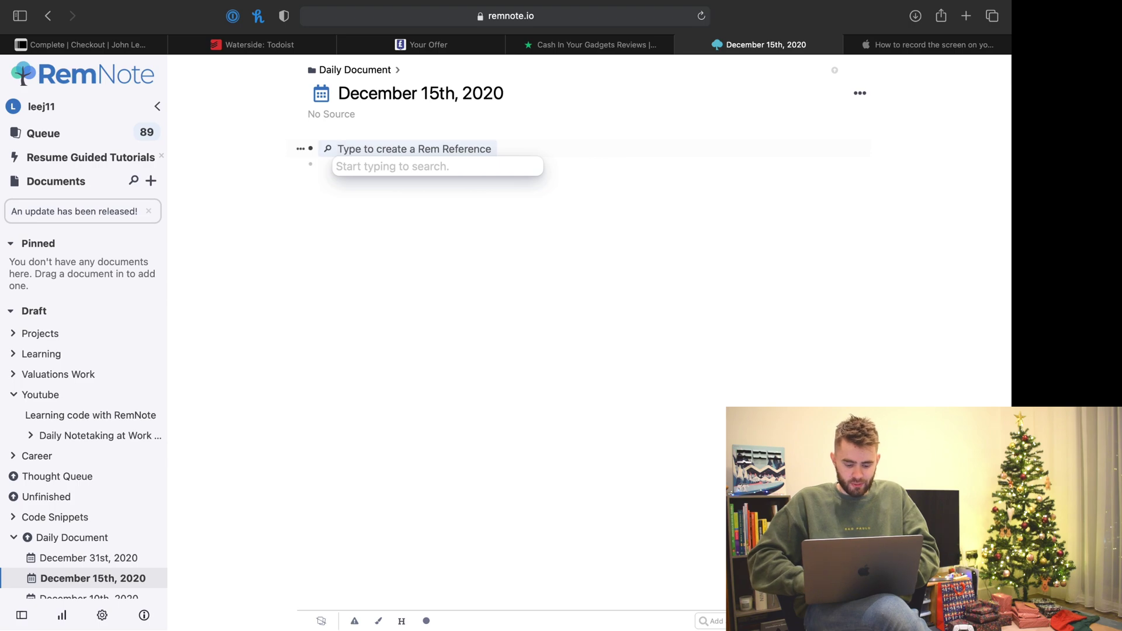
{"action": "type", "text": "Stan"}
{"action": "key", "text": "Return"}
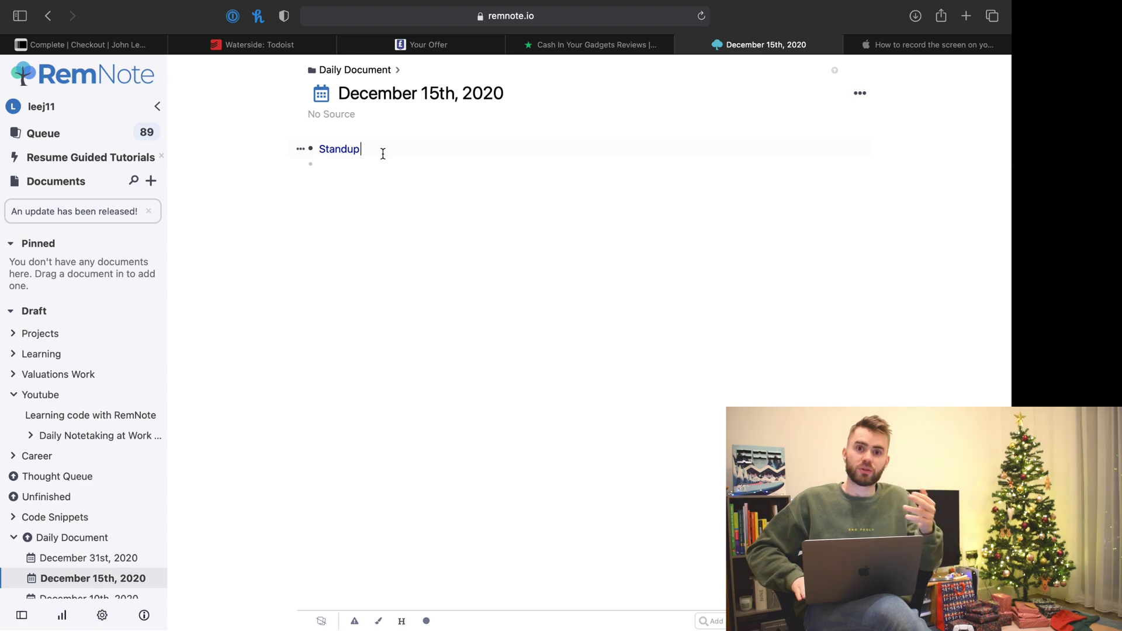
{"action": "key", "text": "Return"}
{"action": "key", "text": "Tab"}
{"action": "type", "text": "Yesterday"}
{"action": "key", "text": "Return"}
{"action": "type", "text": "Today"}
{"action": "key", "text": "Return"}
{"action": "type", "text": "Challenge"}
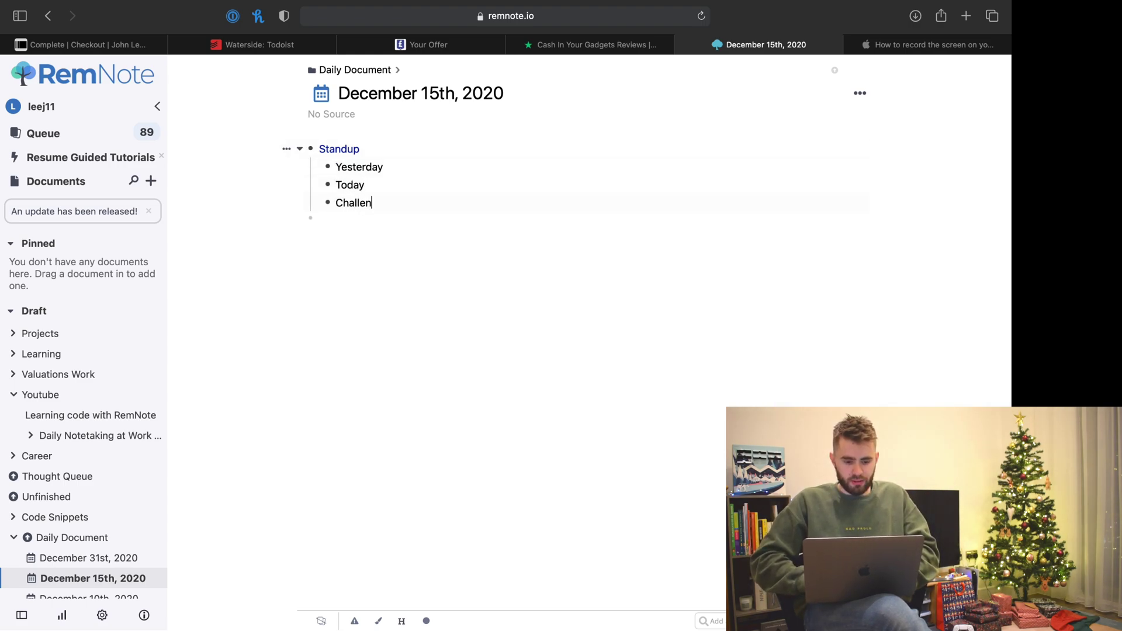
Answer them: 'I did X' under Yesterday, 'I did Y' under Today, 'No challenges today' under Challenge
{"action": "key", "text": "Up"}
{"action": "key", "text": "Up"}
{"action": "key", "text": "Right"}
{"action": "key", "text": "Right"}
{"action": "key", "text": "Return"}
{"action": "key", "text": "Tab"}
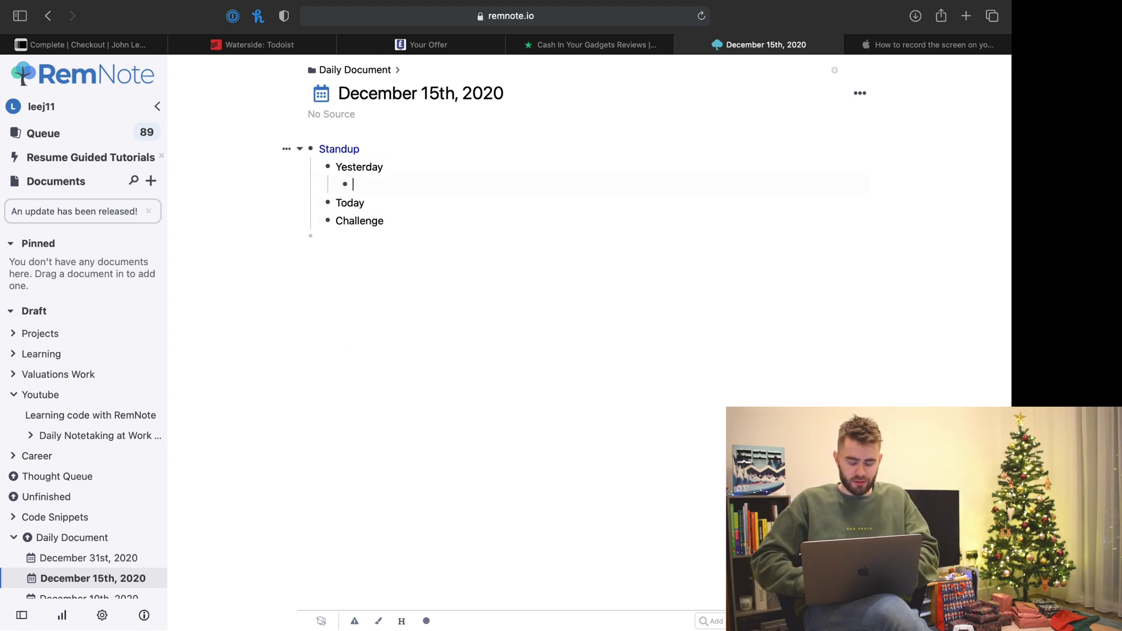
{"action": "type", "text": "I did X"}
{"action": "key", "text": "Down"}
{"action": "key", "text": "Return"}
{"action": "key", "text": "Tab"}
{"action": "type", "text": "I did Y"}
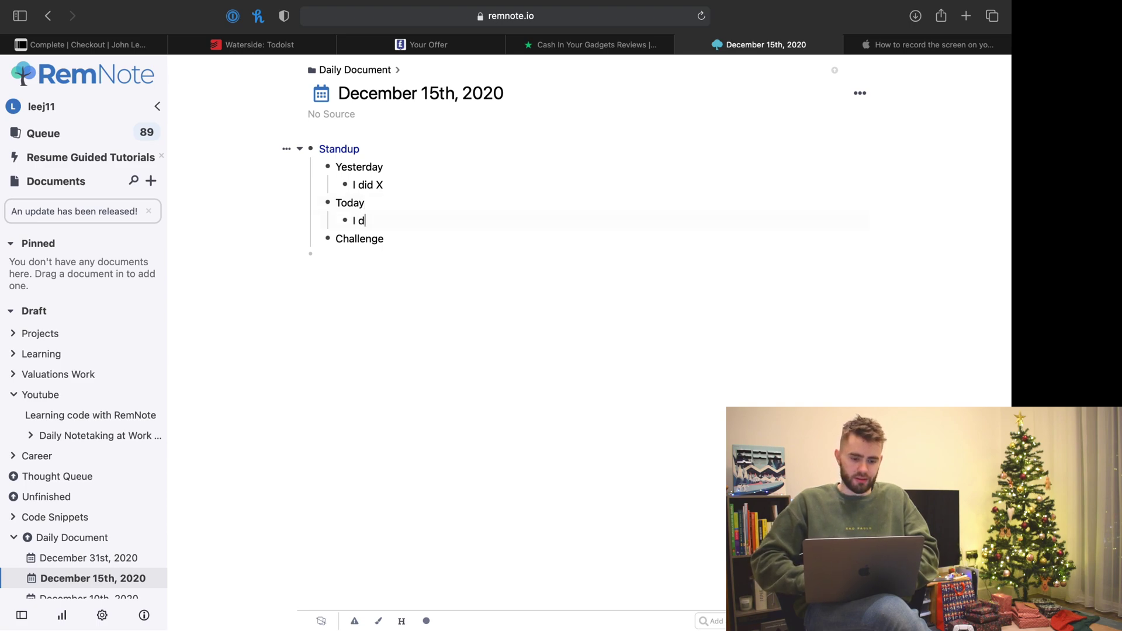
{"action": "key", "text": "Right"}
{"action": "key", "text": "Right"}
{"action": "key", "text": "Right"}
{"action": "key", "text": "Right"}
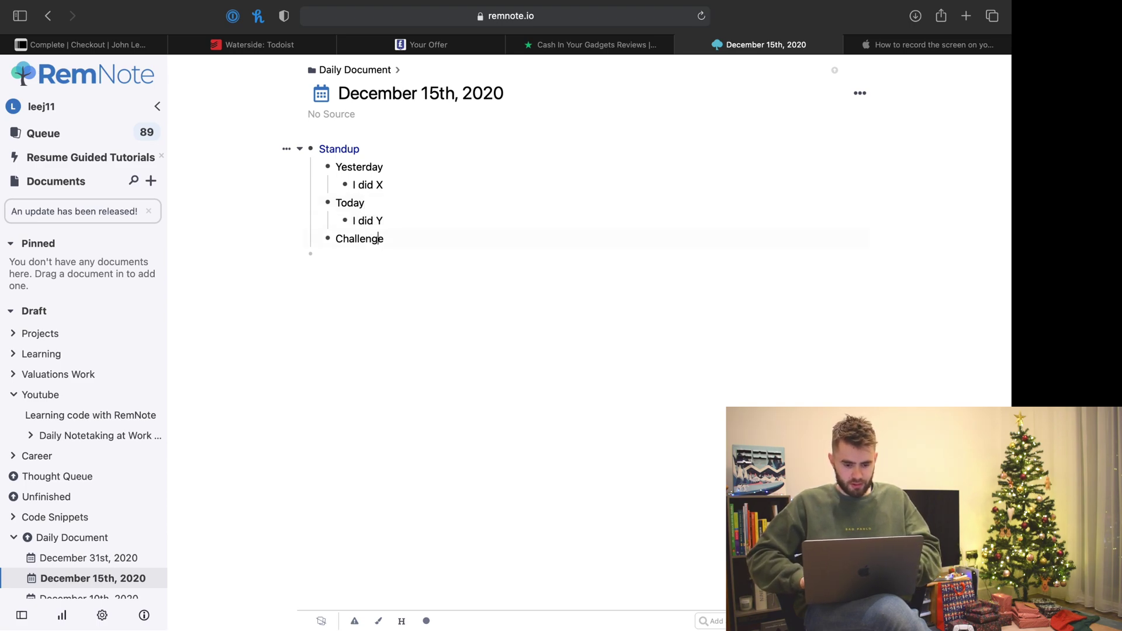
{"action": "key", "text": "Return"}
{"action": "key", "text": "Tab"}
{"action": "type", "text": "No challenges today"}
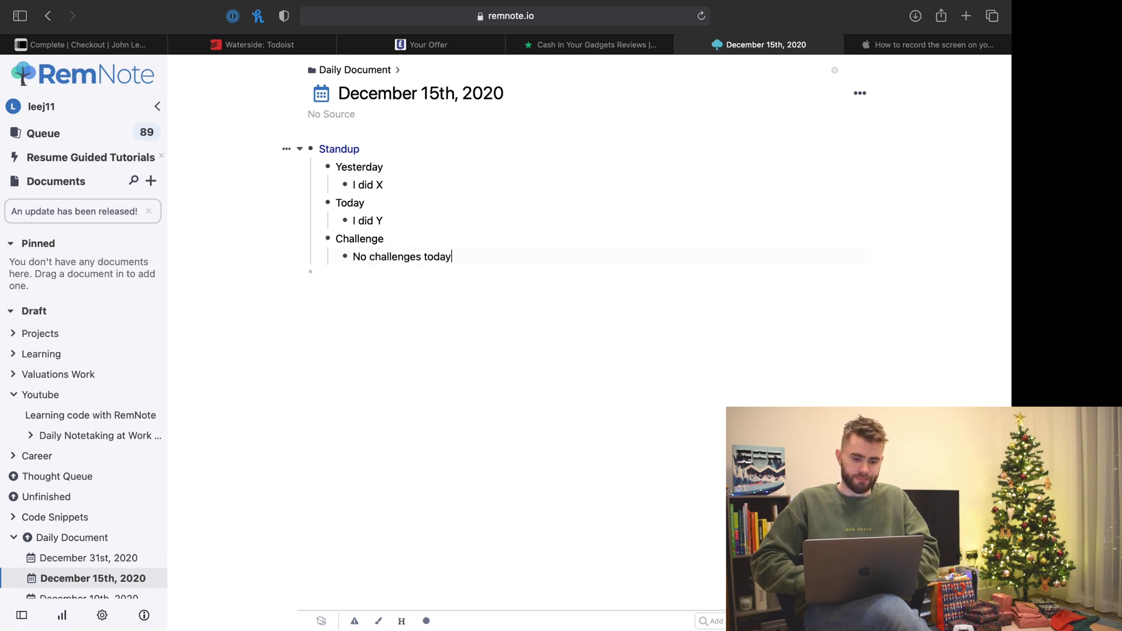
Add 'My boss said think about A' and 'I need to do Y', then select all eight notes under Standup
{"action": "key", "text": "Return"}
{"action": "key", "text": "shift+Tab"}
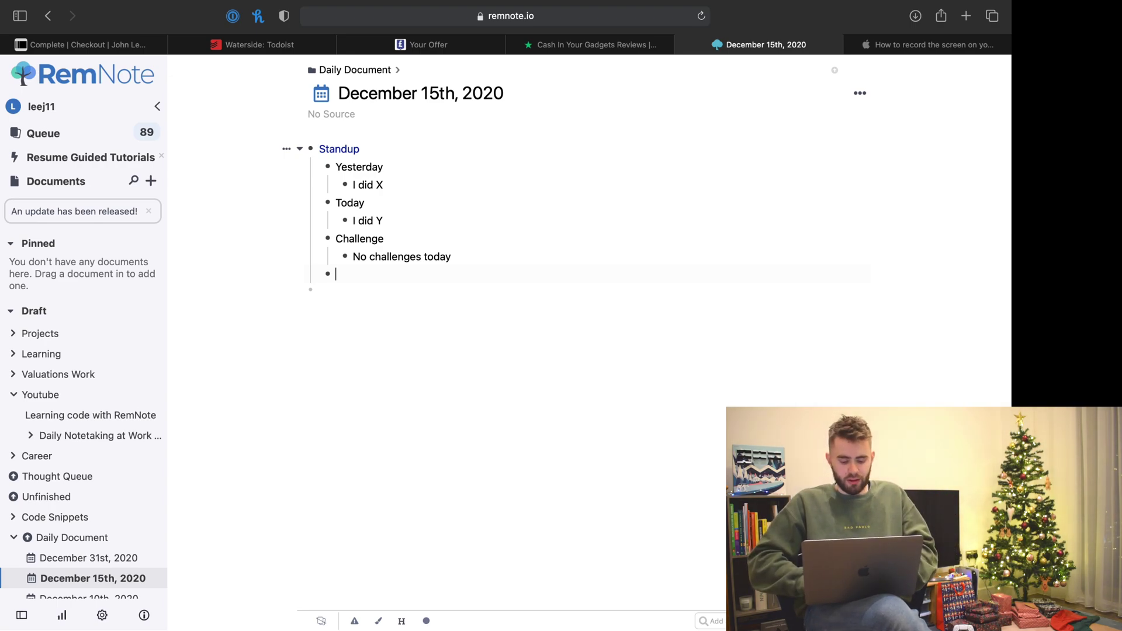
{"action": "type", "text": "My boss said "}
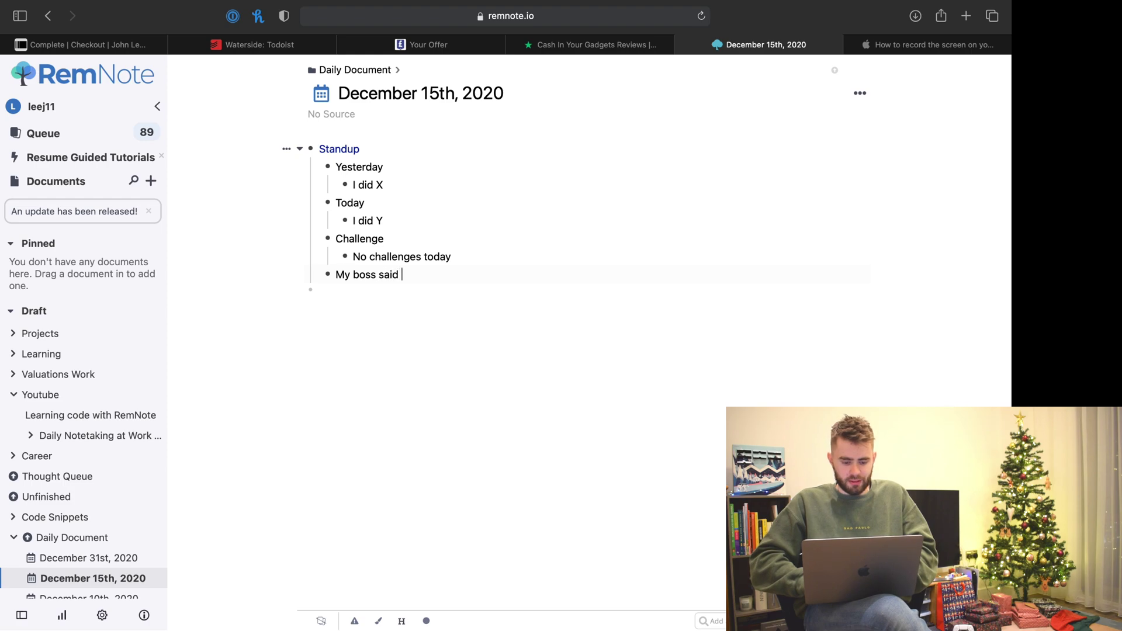
{"action": "type", "text": "think about A"}
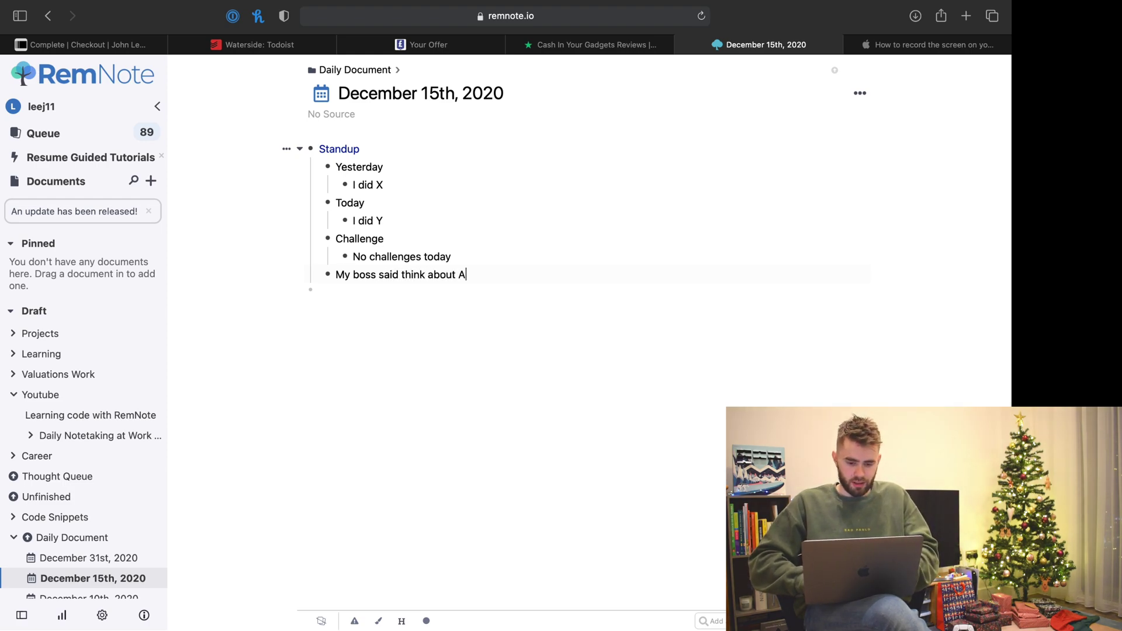
{"action": "key", "text": "Return"}
{"action": "type", "text": "I need"}
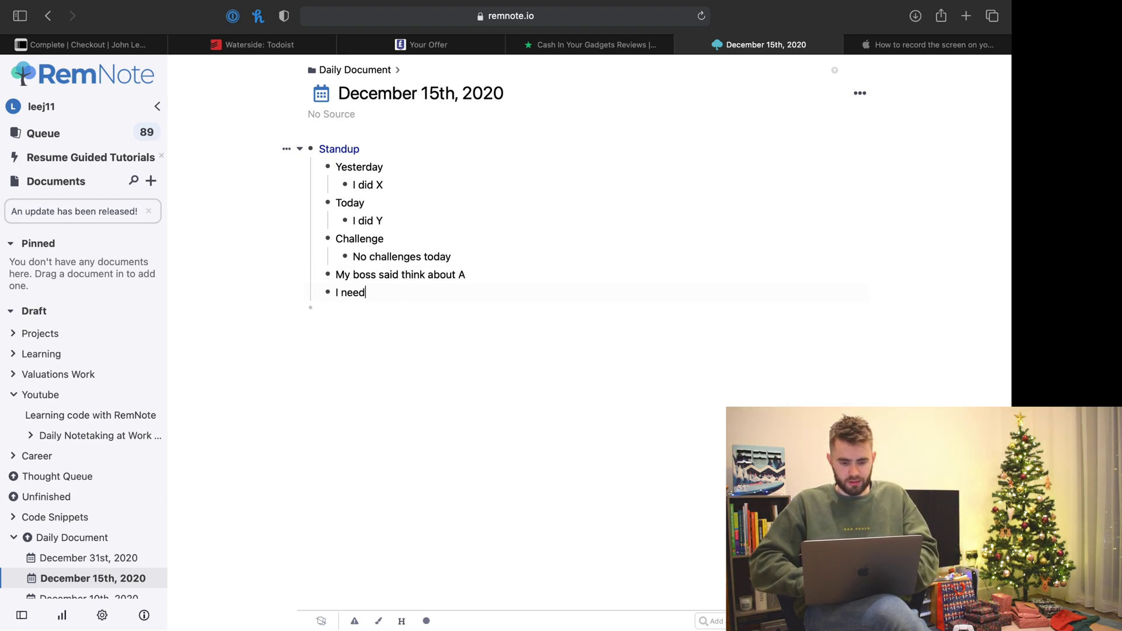
{"action": "type", "text": " to do Y"}
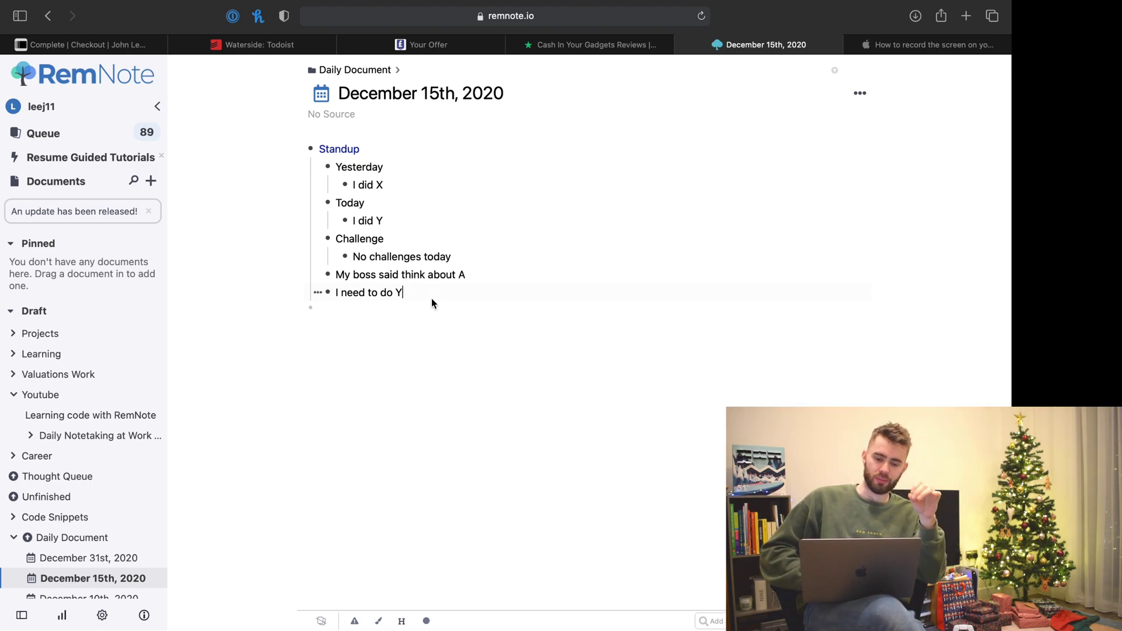
{"action": "left_click_drag", "start_coordinate": [432, 293], "coordinate": [330, 183]}
Delete the eight notes under Standup and review the Editor Options settings
{"action": "key", "text": "BackSpace"}
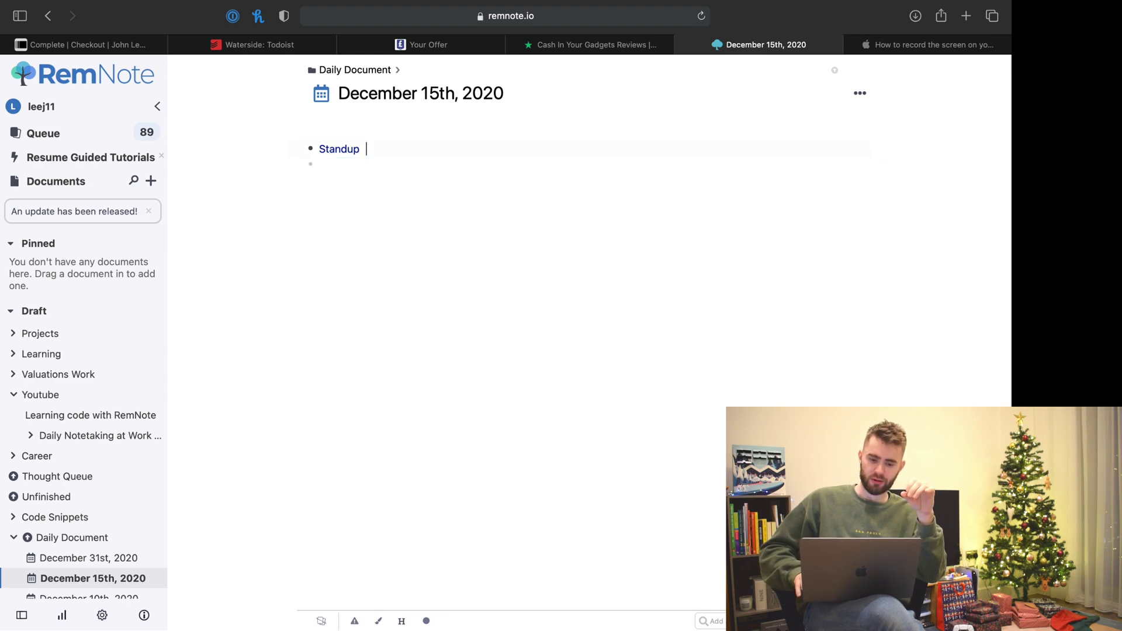
{"action": "left_click", "coordinate": [113, 622]}
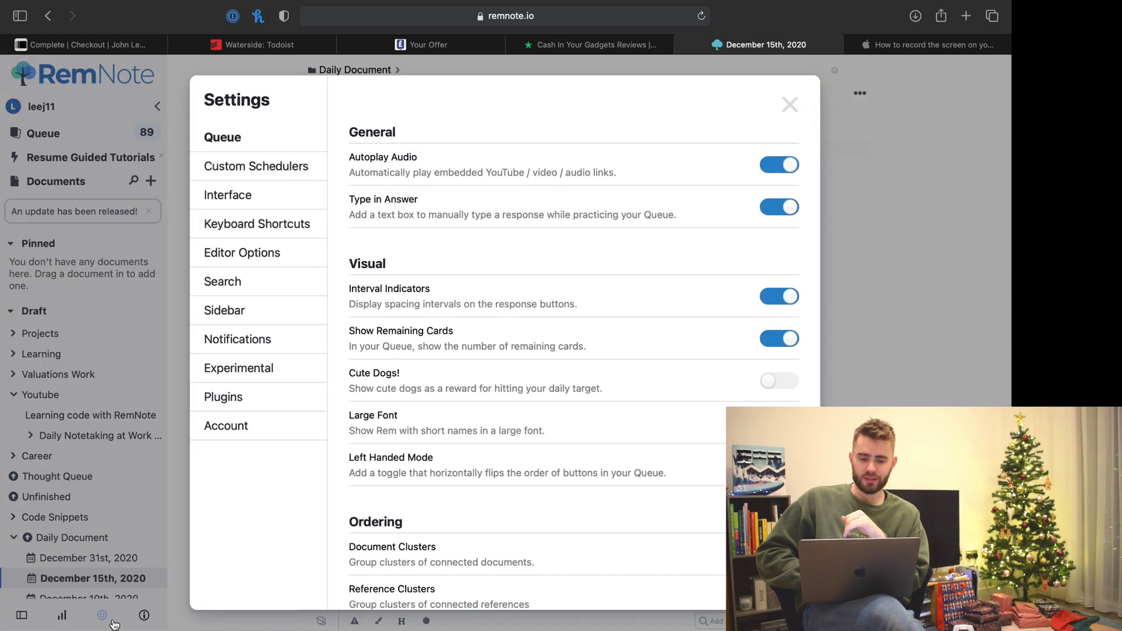
{"action": "left_click", "coordinate": [259, 255]}
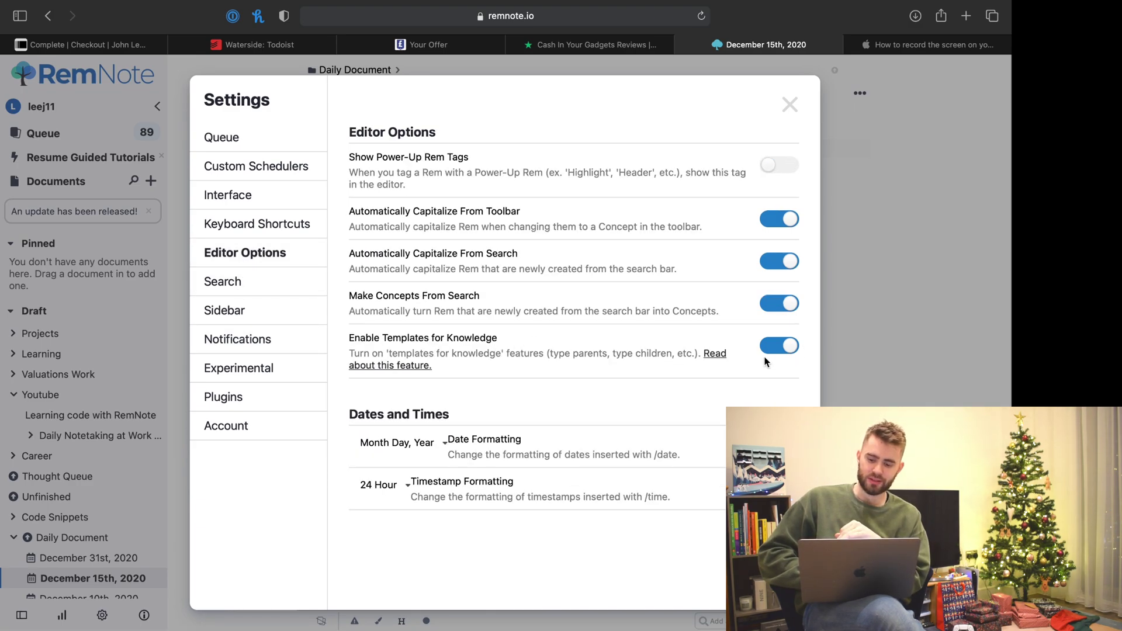
{"action": "left_click", "coordinate": [798, 106]}
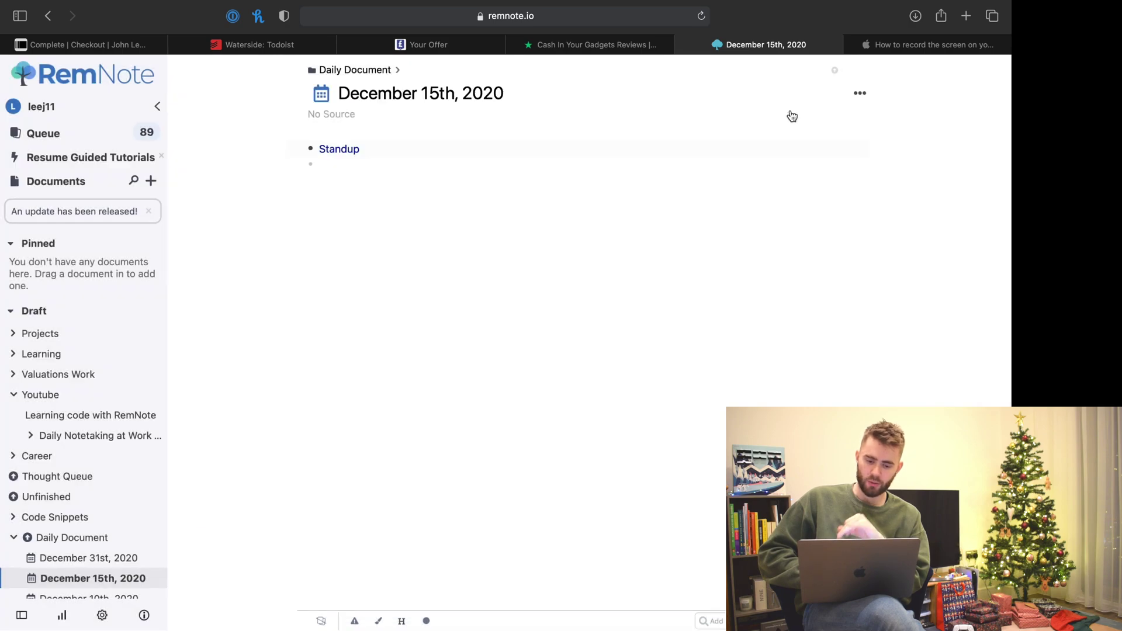
Search for 'autom' to find the Automatically Add Template power-up
{"action": "left_click", "coordinate": [384, 151]}
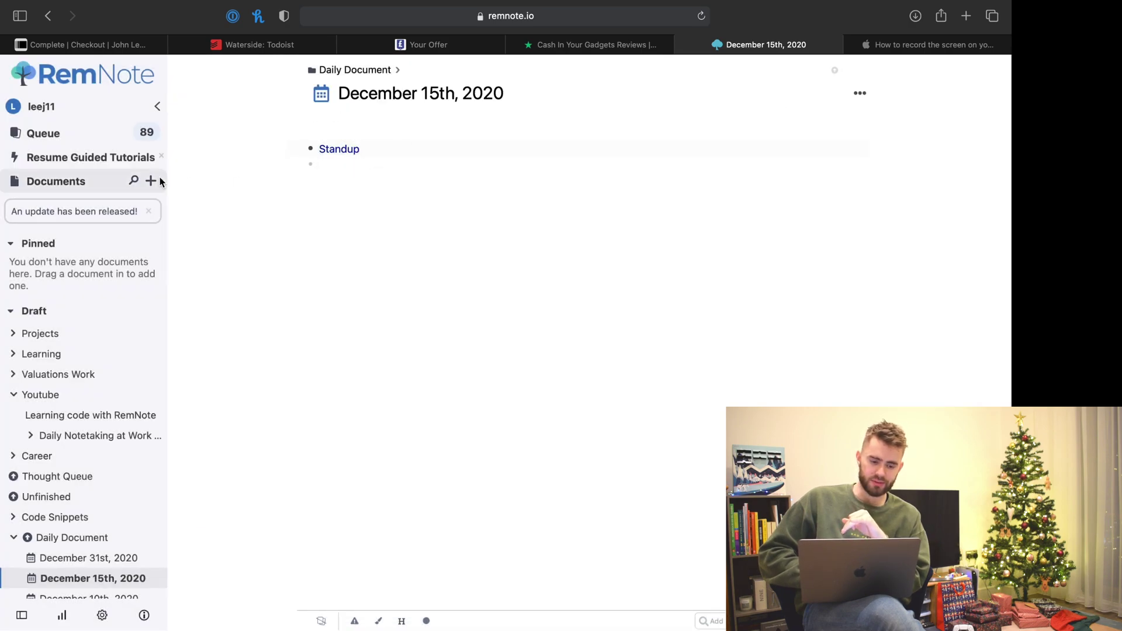
{"action": "left_click", "coordinate": [134, 182]}
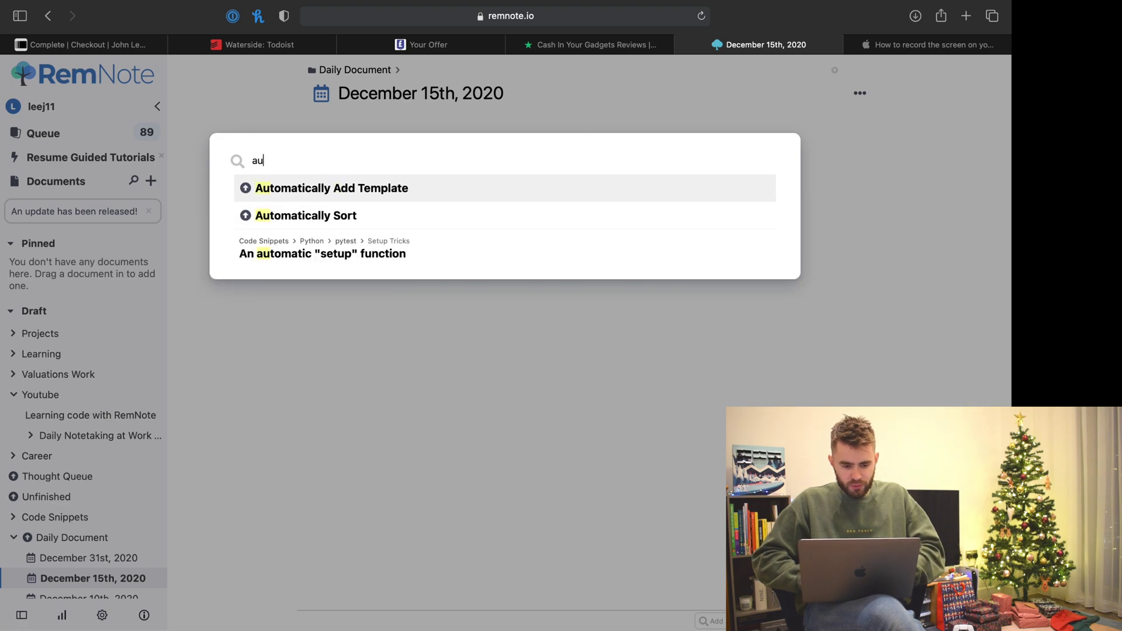
{"action": "type", "text": "tom"}
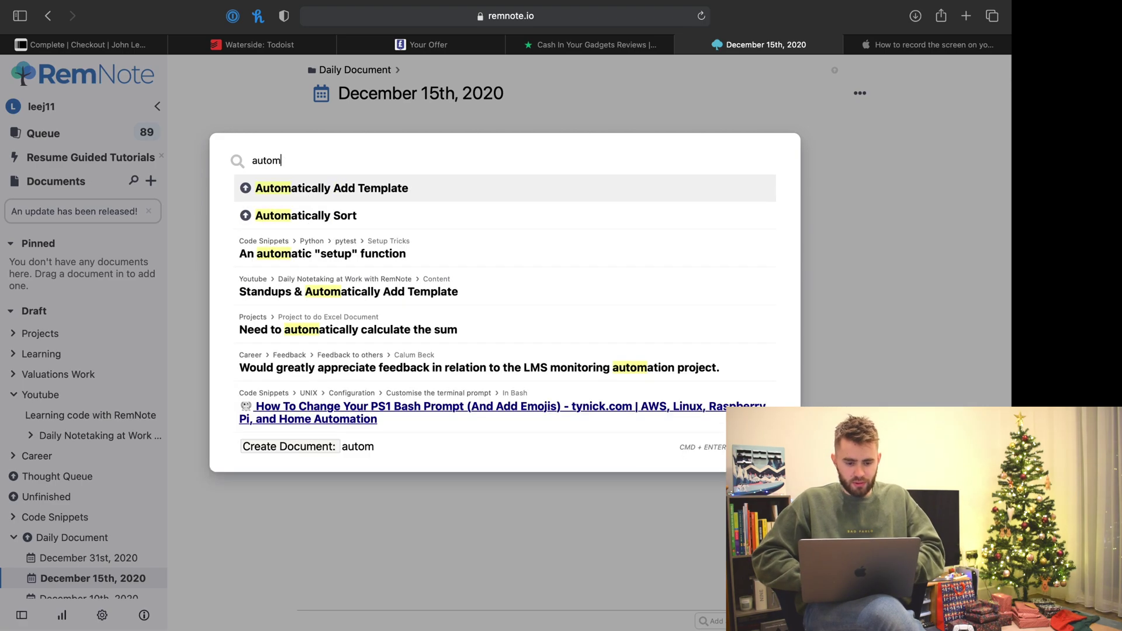
On the Automatically Add Template page, add a 'Daily Standup Questions' item
{"action": "left_click", "coordinate": [377, 200]}
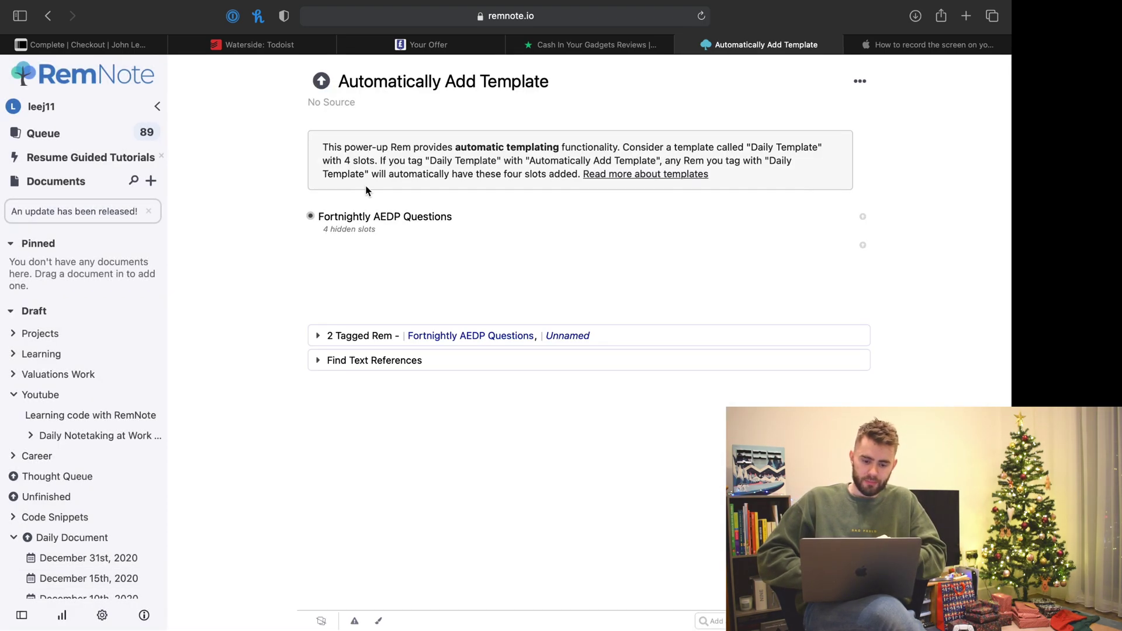
{"action": "left_click", "coordinate": [364, 244]}
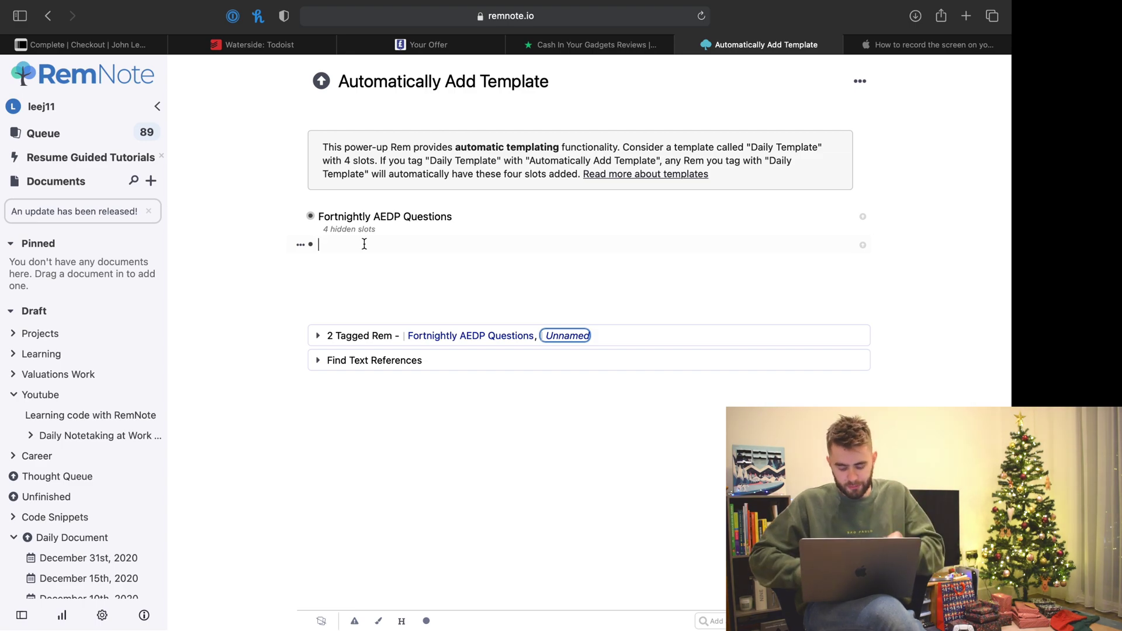
{"action": "type", "text": "Daily Stna"}
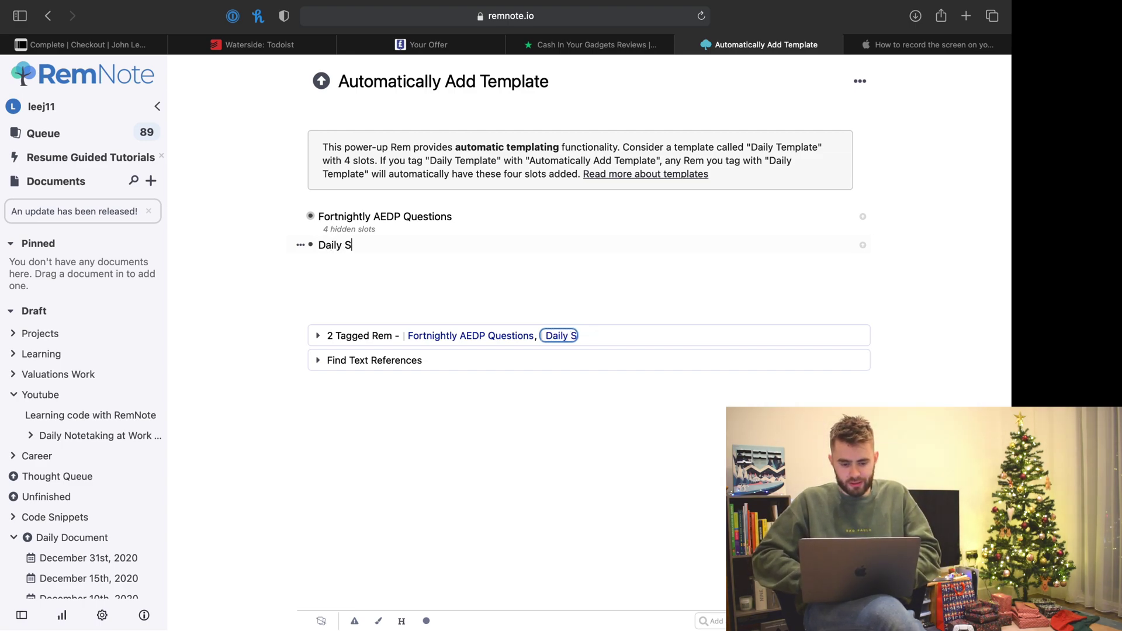
{"action": "key", "text": "BackSpace"}
{"action": "key", "text": "BackSpace"}
{"action": "type", "text": "andup Q"}
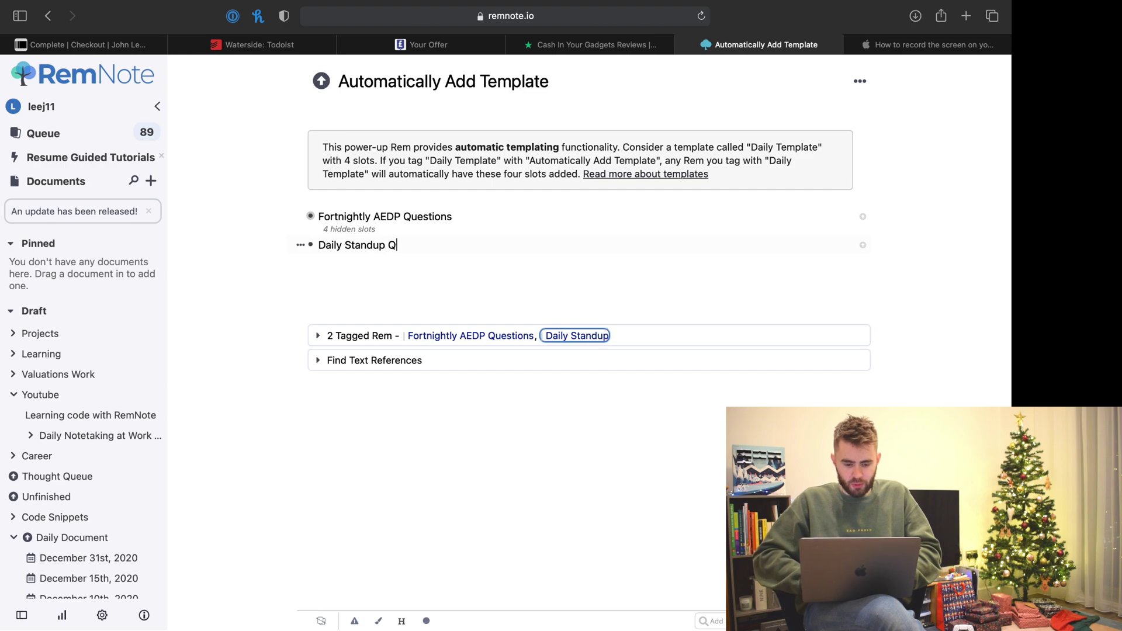
{"action": "type", "text": "uestions"}
Nest Yesterday, Today and Challenges under Daily Standup Questions
{"action": "key", "text": "Return"}
{"action": "key", "text": "Tab"}
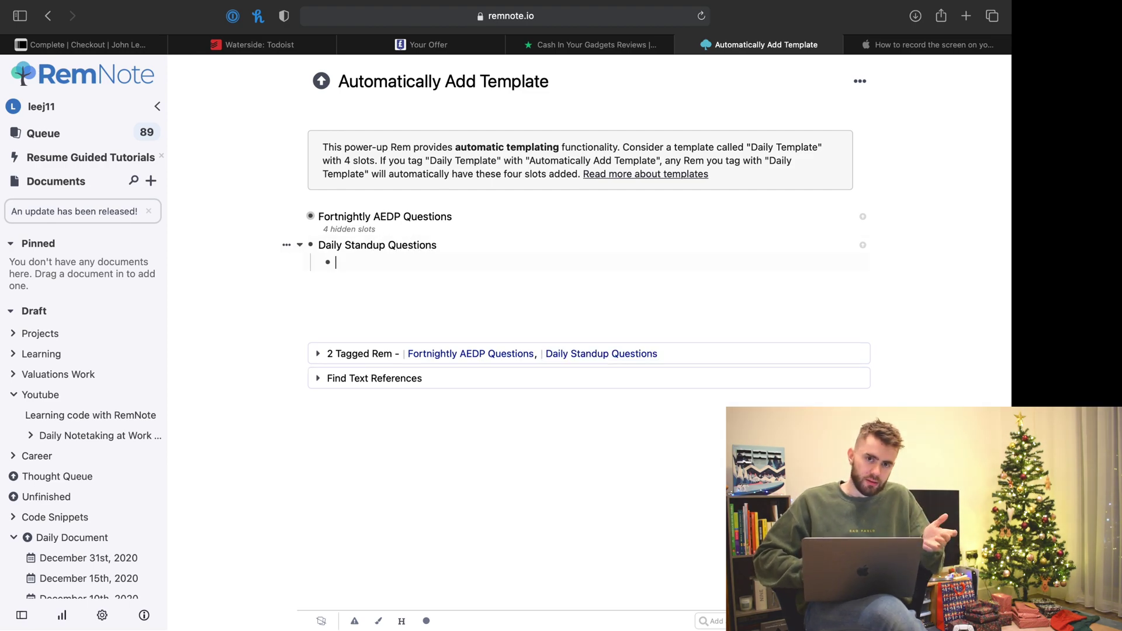
{"action": "type", "text": "Yestr"}
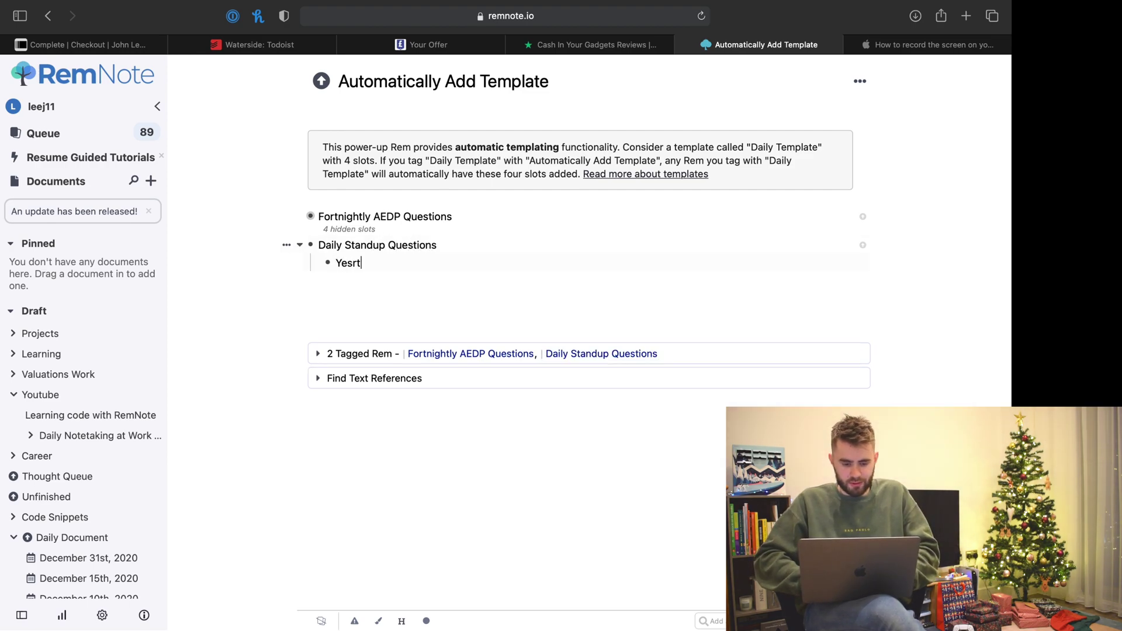
{"action": "key", "text": "BackSpace"}
{"action": "key", "text": "BackSpace"}
{"action": "type", "text": "terday"}
{"action": "key", "text": "Return"}
{"action": "type", "text": "Today"}
{"action": "key", "text": "Return"}
{"action": "type", "text": "Challenges"}
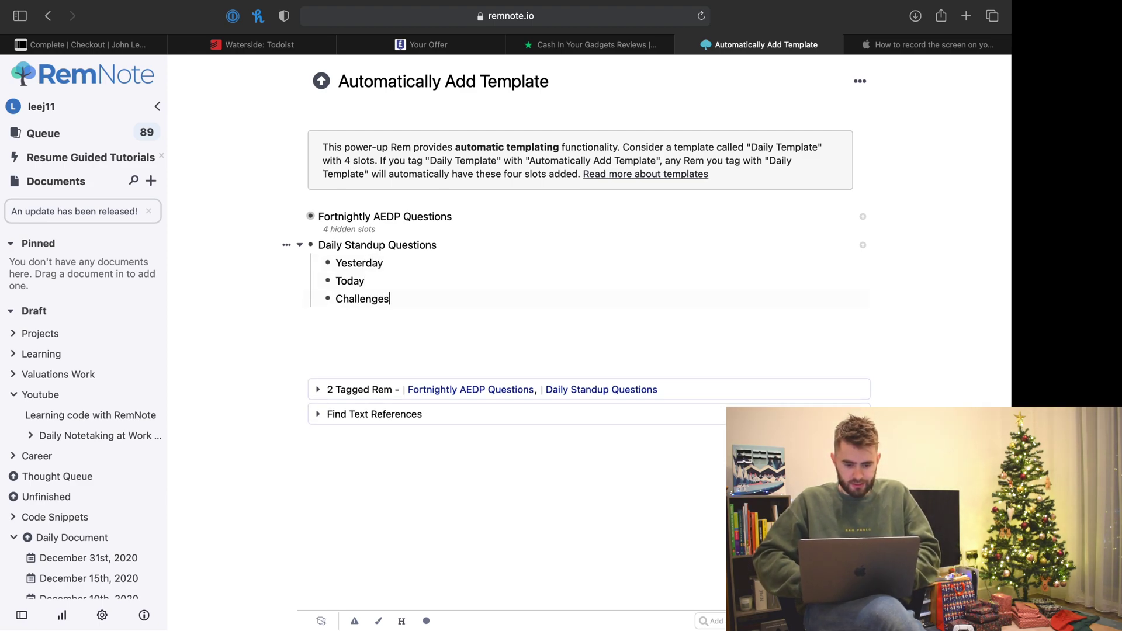
Tag Daily Standup Questions with ##Automatically Add Template
{"action": "left_click", "coordinate": [449, 244]}
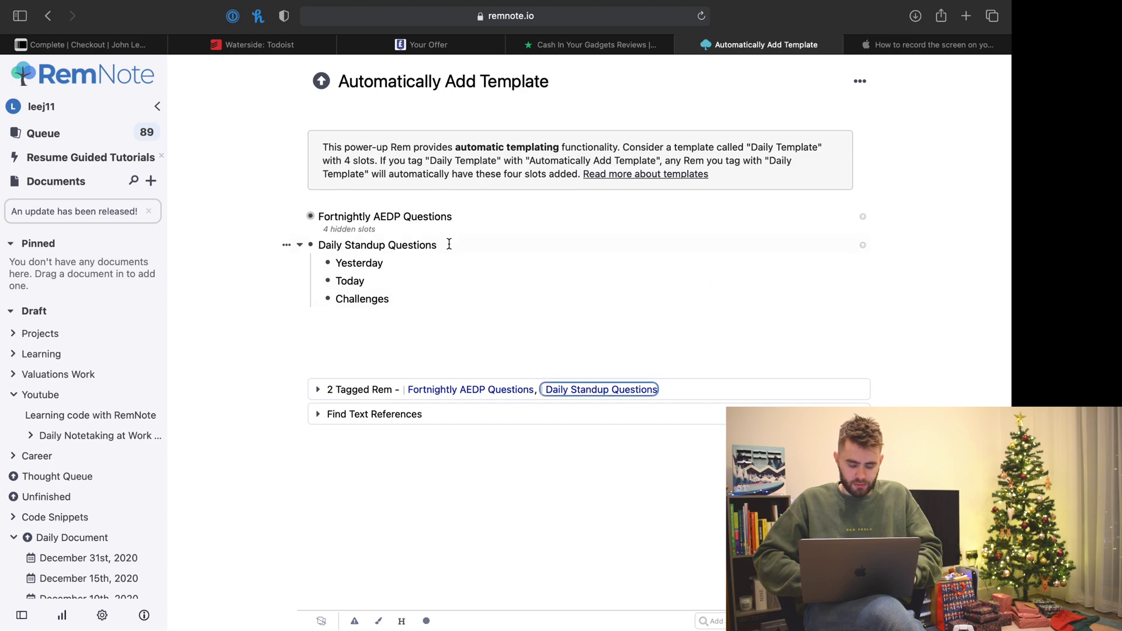
{"action": "type", "text": "##"}
{"action": "type", "text": "aut"}
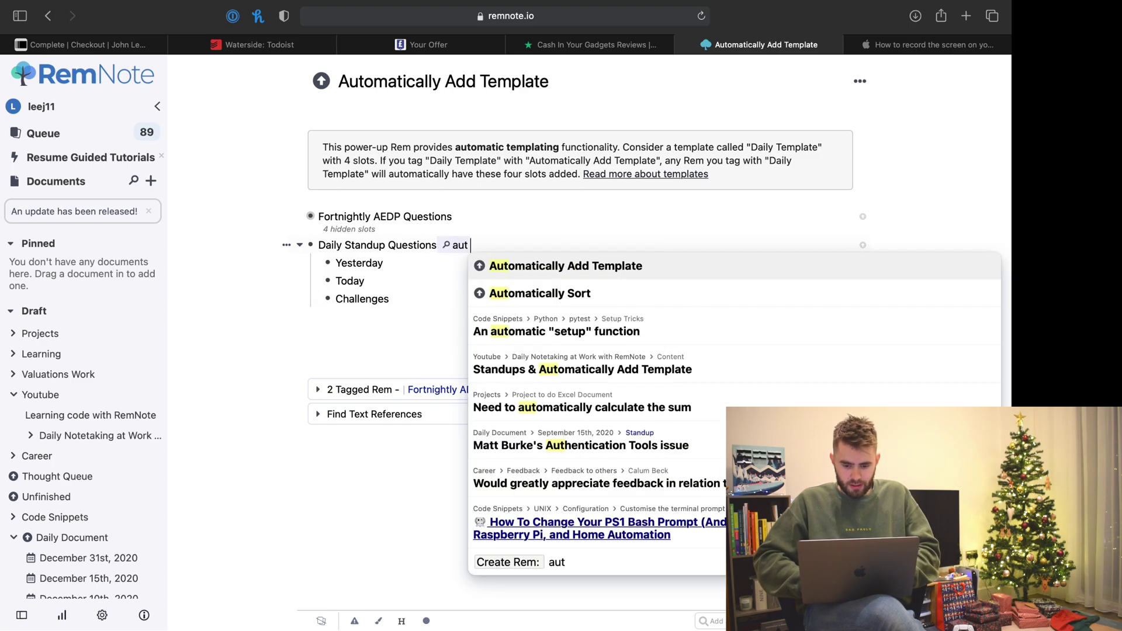
{"action": "left_click", "coordinate": [533, 277]}
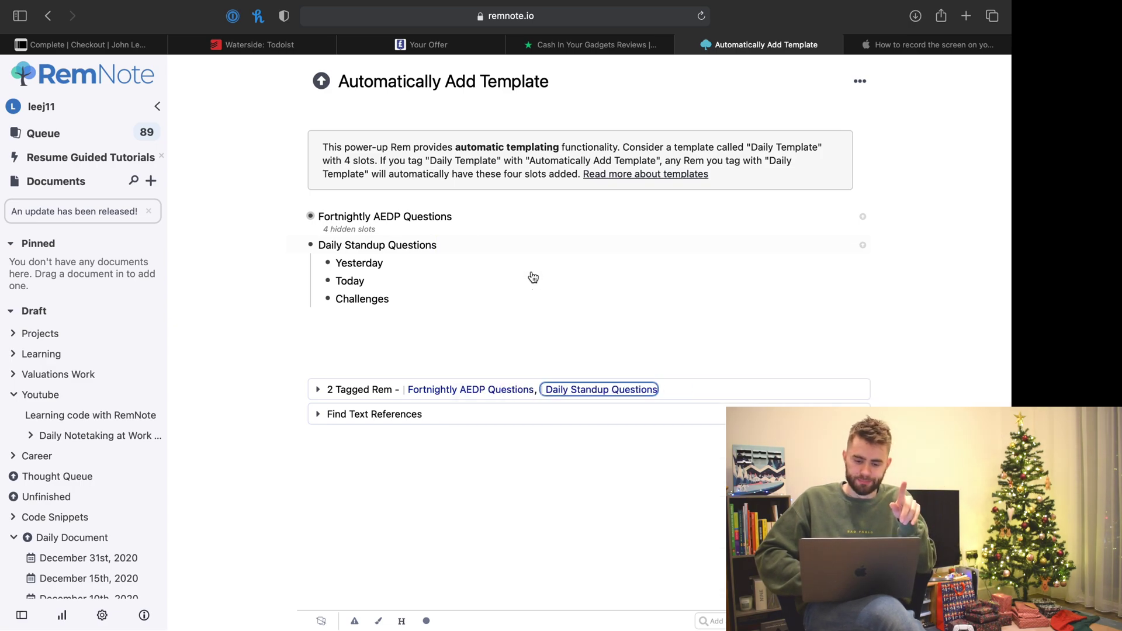
Make Yesterday, Today and Challenges slots via /slot, then return to the December 15th, 2020 document
{"action": "left_click", "coordinate": [424, 265]}
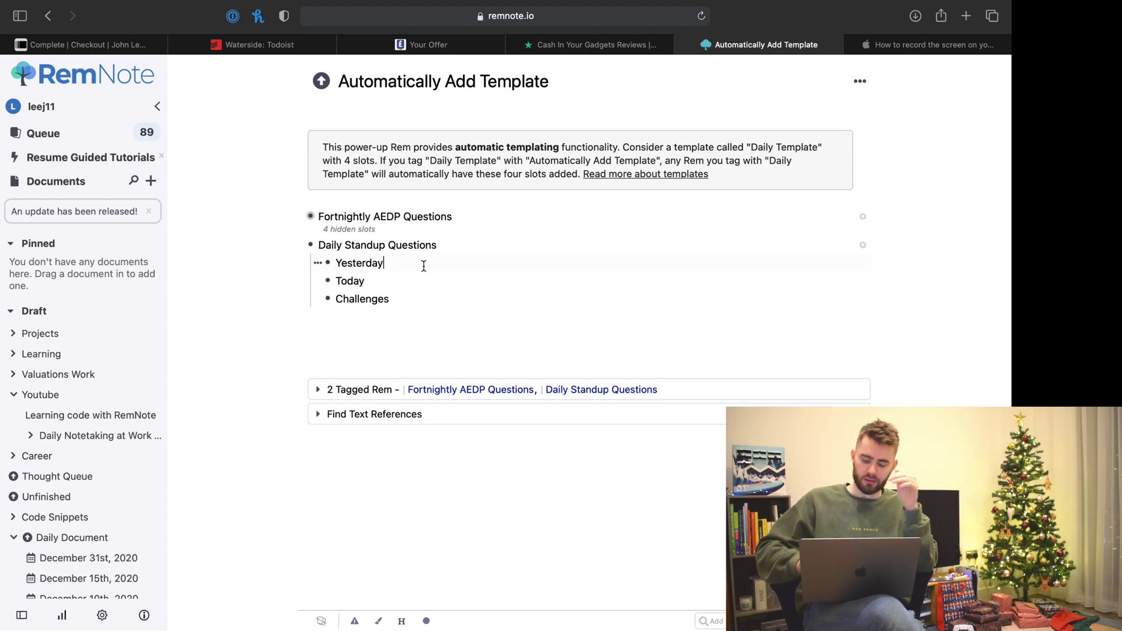
{"action": "type", "text": "/slot"}
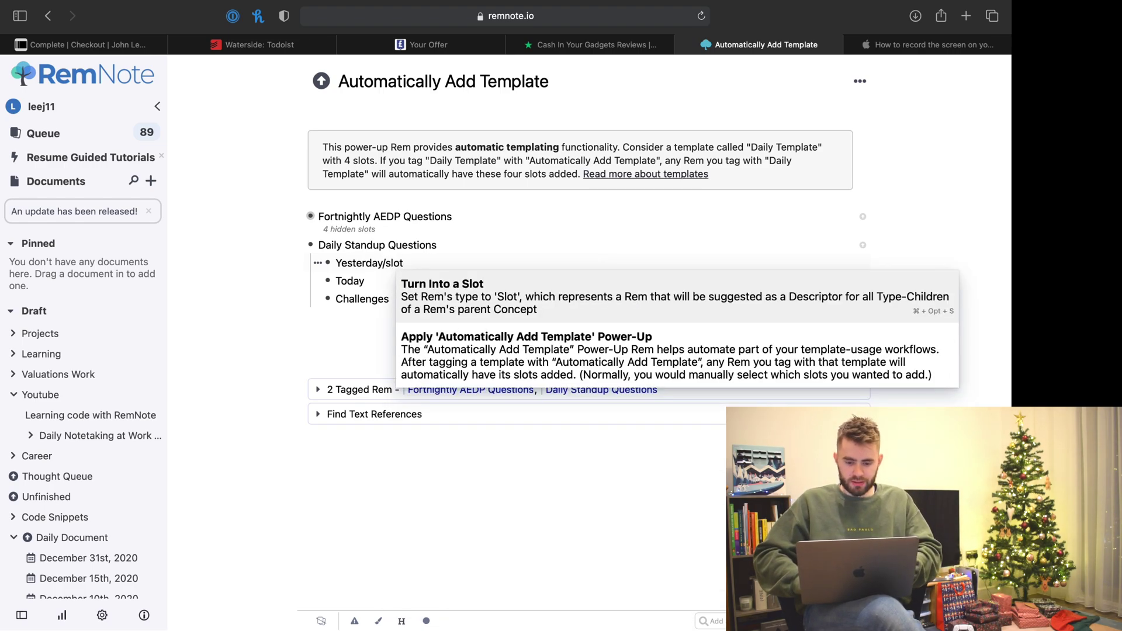
{"action": "key", "text": "Return"}
{"action": "type", "text": "/slot"}
{"action": "key", "text": "Return"}
{"action": "key", "text": "Down"}
{"action": "key", "text": "End"}
{"action": "type", "text": "/slot"}
{"action": "key", "text": "Return"}
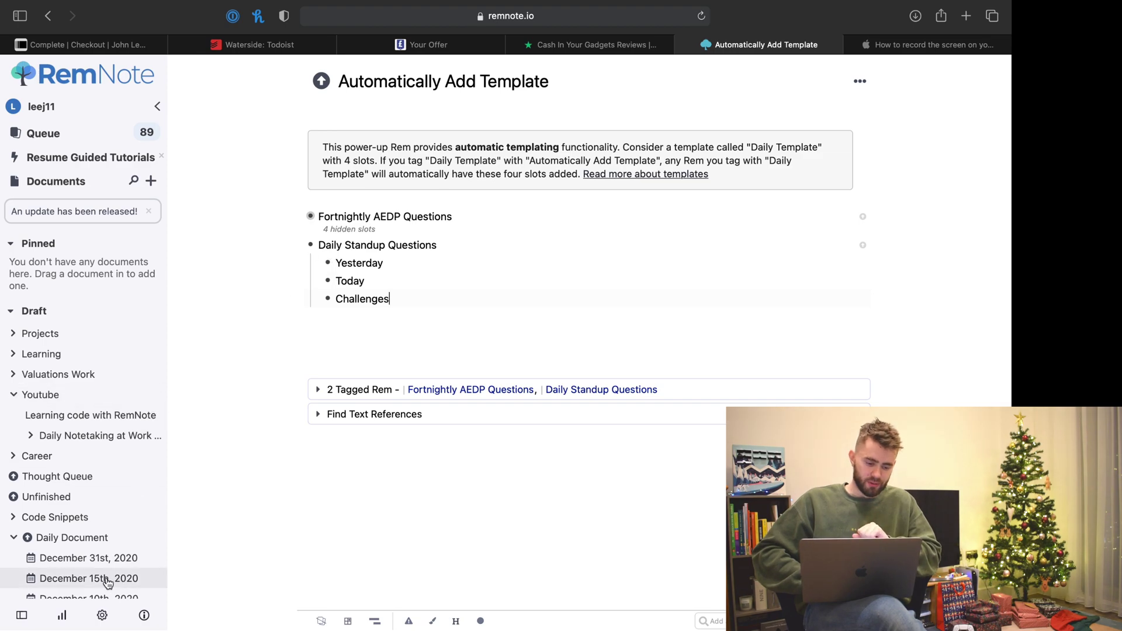
{"action": "left_click", "coordinate": [72, 578]}
{"action": "left_click", "coordinate": [371, 151]}
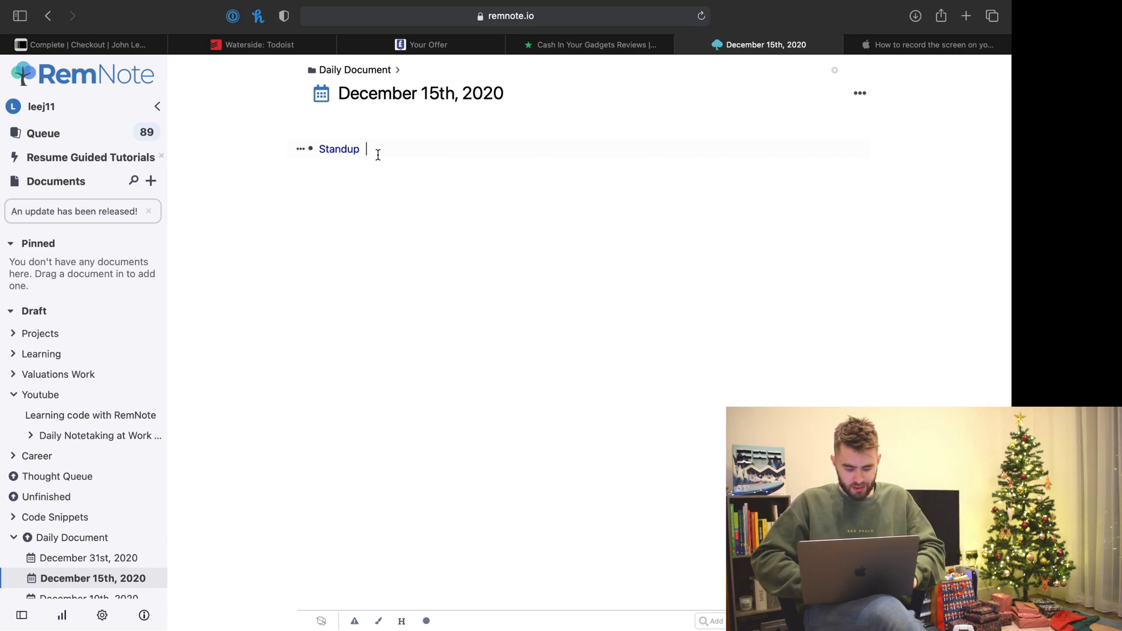
Tag Standup with #Daily Standup Questions and add 'I did X' under the Yesterday slot
{"action": "type", "text": "#"}
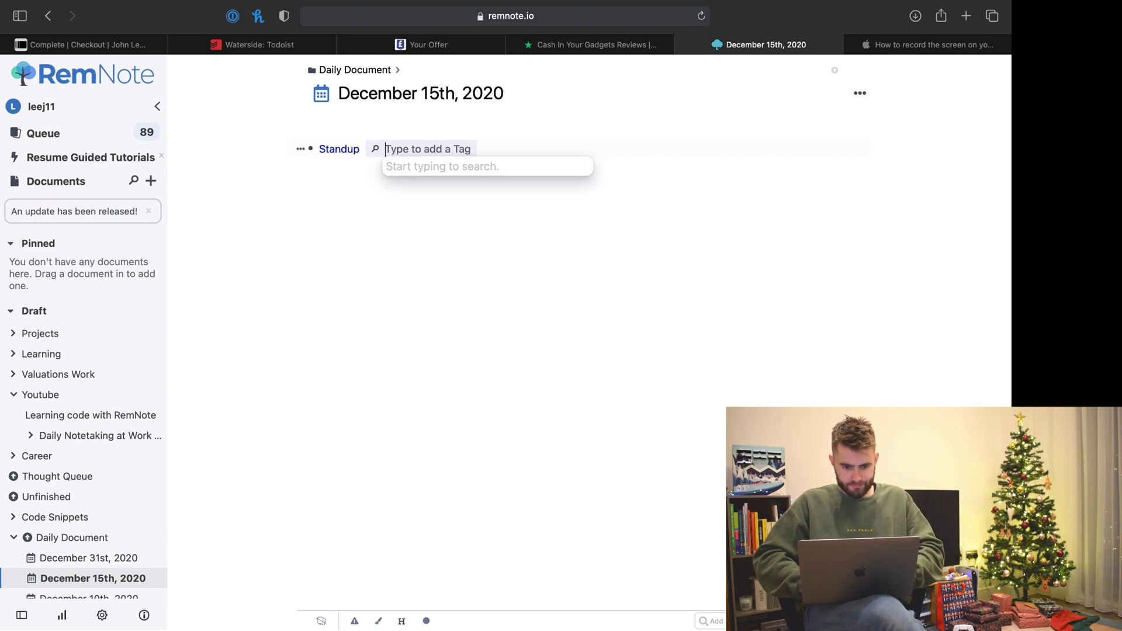
{"action": "type", "text": "dail"}
{"action": "key", "text": "Return"}
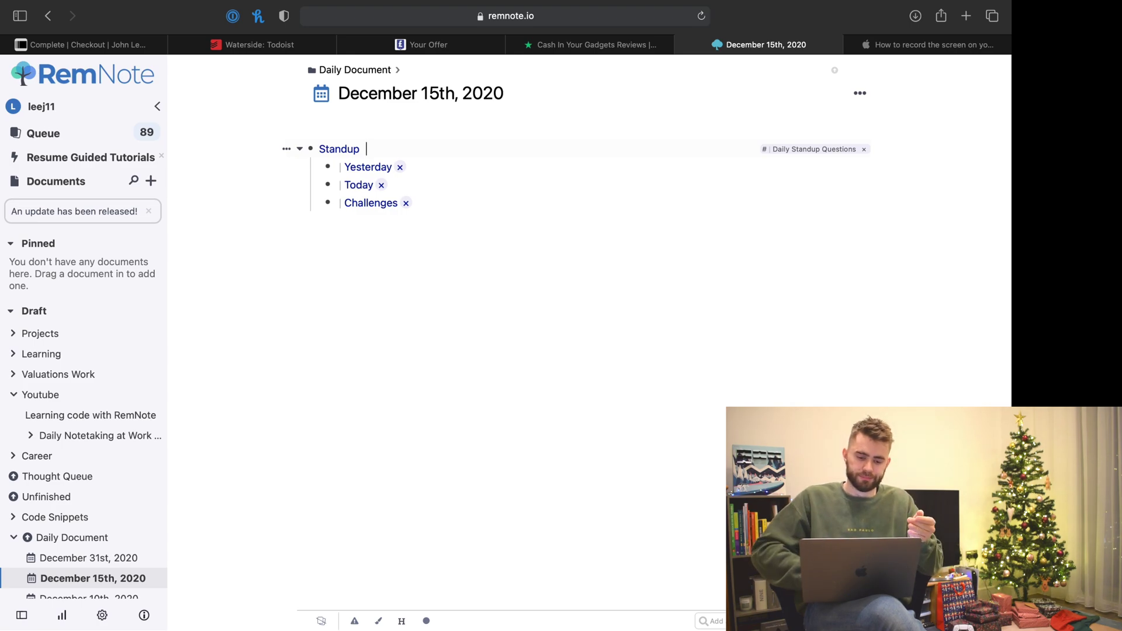
{"action": "left_click", "coordinate": [447, 166]}
{"action": "key", "text": "Return"}
{"action": "key", "text": "Tab"}
{"action": "type", "text": "I did X"}
Add a new top-level bullet below the Challenges slot
{"action": "left_click", "coordinate": [391, 203]}
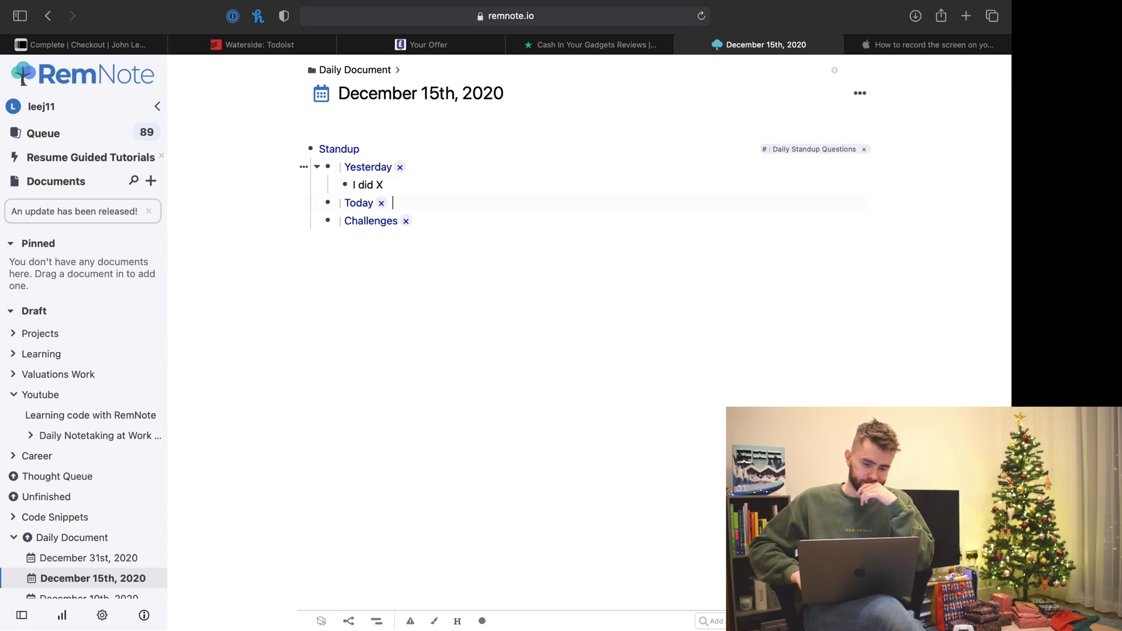
{"action": "left_click", "coordinate": [417, 221]}
{"action": "key", "text": "Return"}
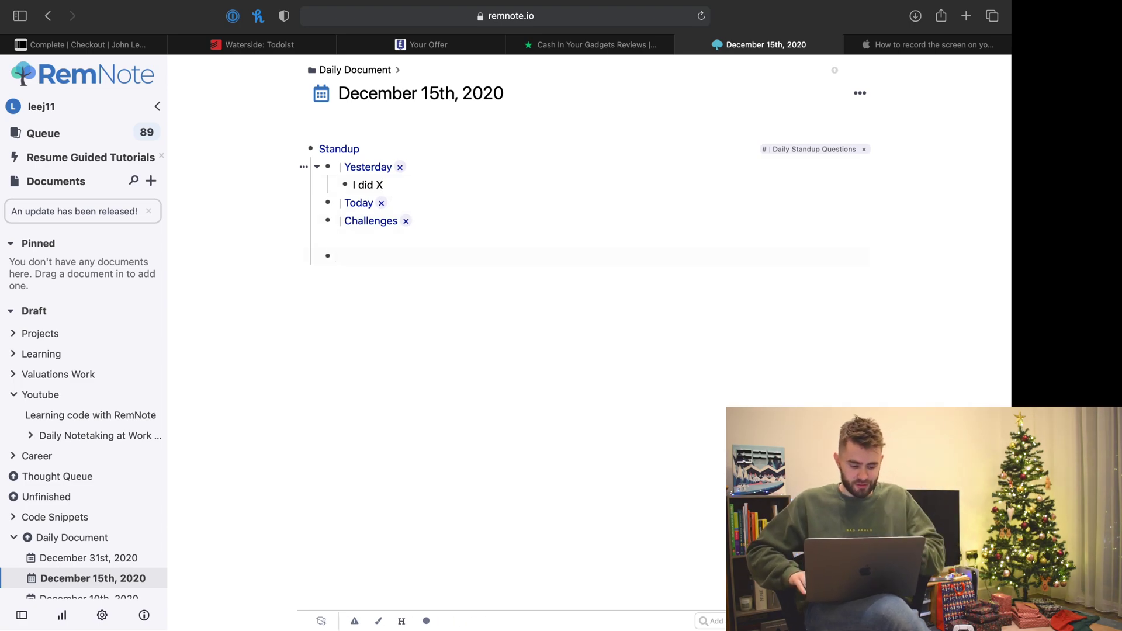
{"action": "key", "text": "shift+Tab"}
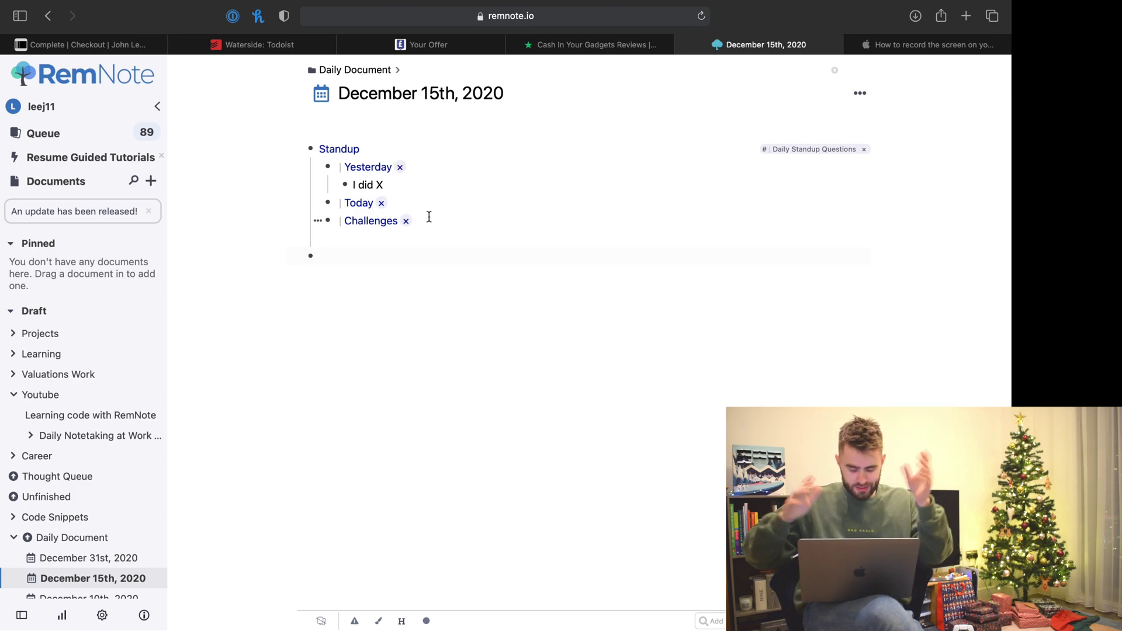
Add 'Project to make a budget' with nested needs: a person's expenses, my computer, a forecast
{"action": "type", "text": "Project to"}
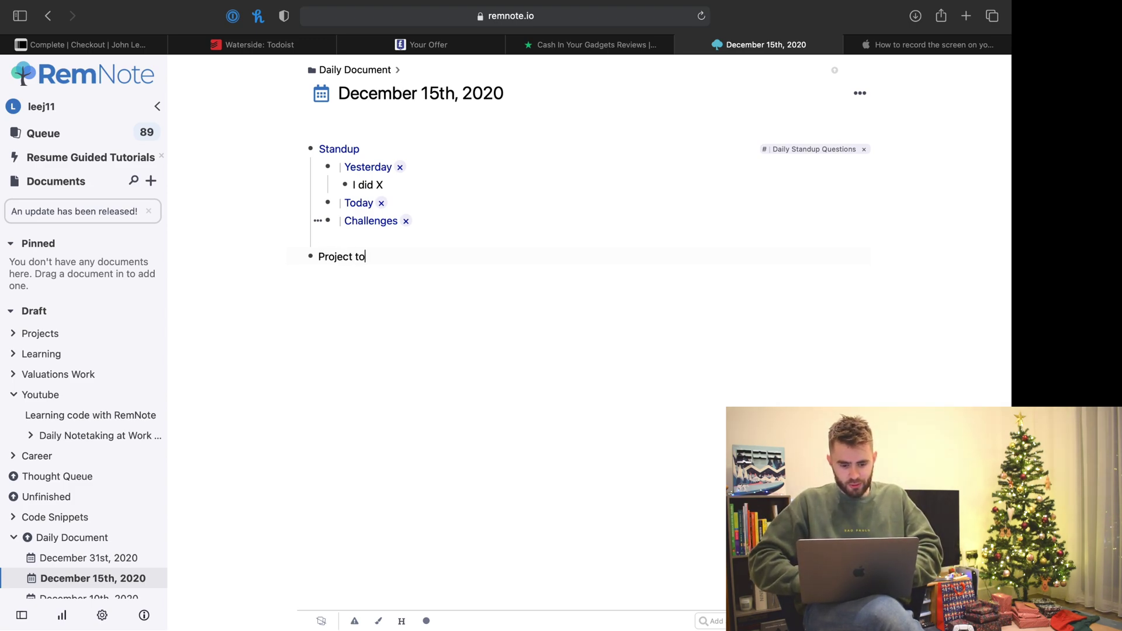
{"action": "type", "text": " make a budget"}
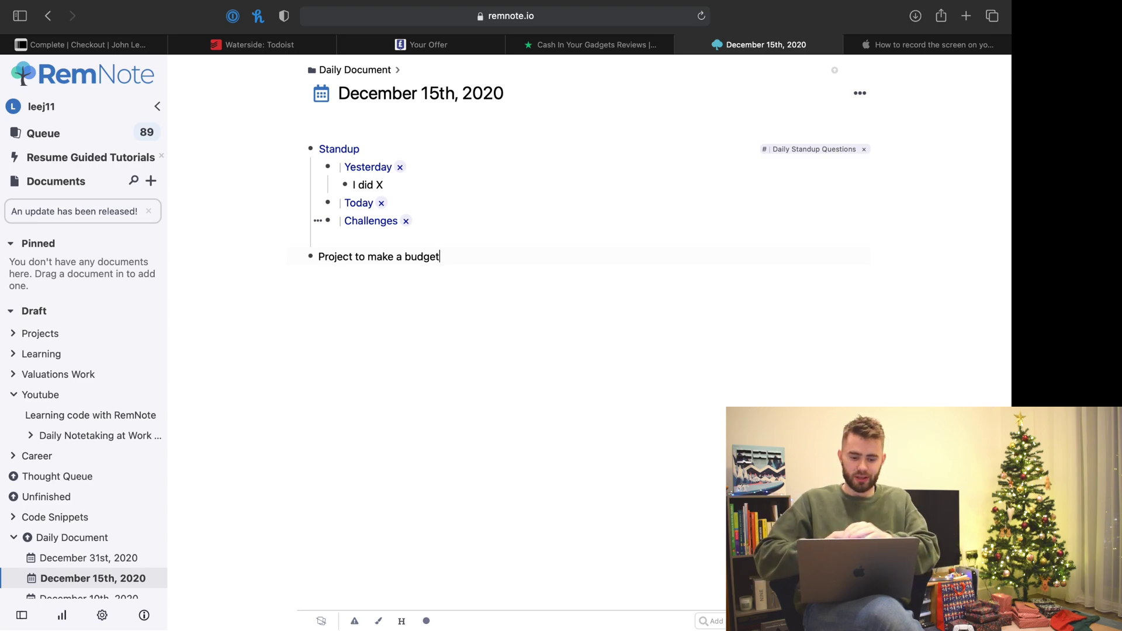
{"action": "key", "text": "Return"}
{"action": "key", "text": "Tab"}
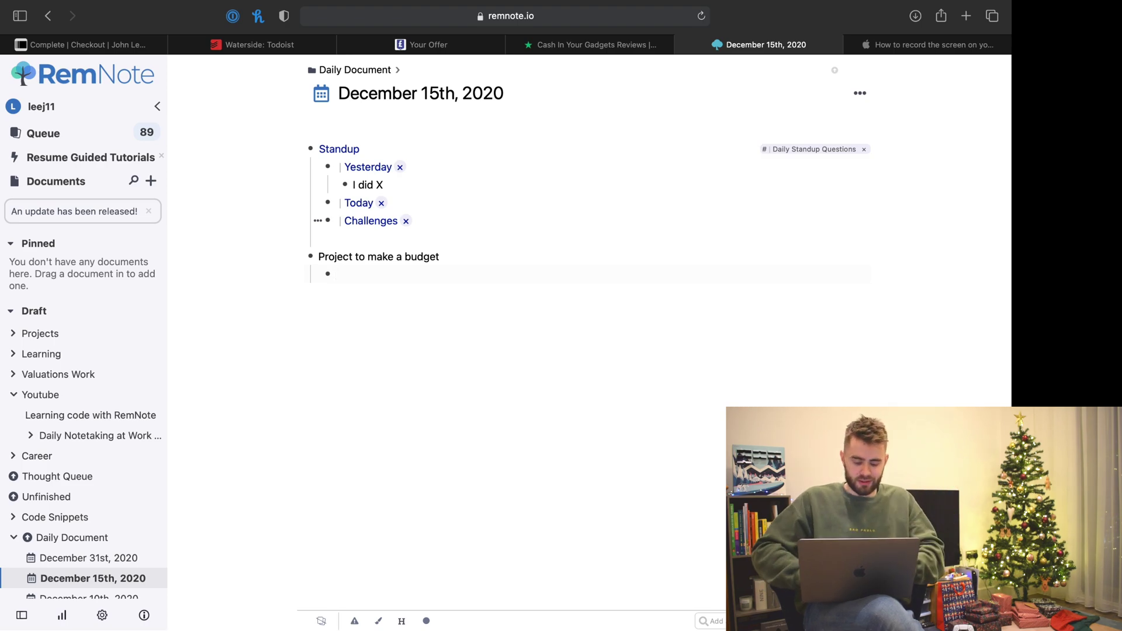
{"action": "type", "text": "I need to "}
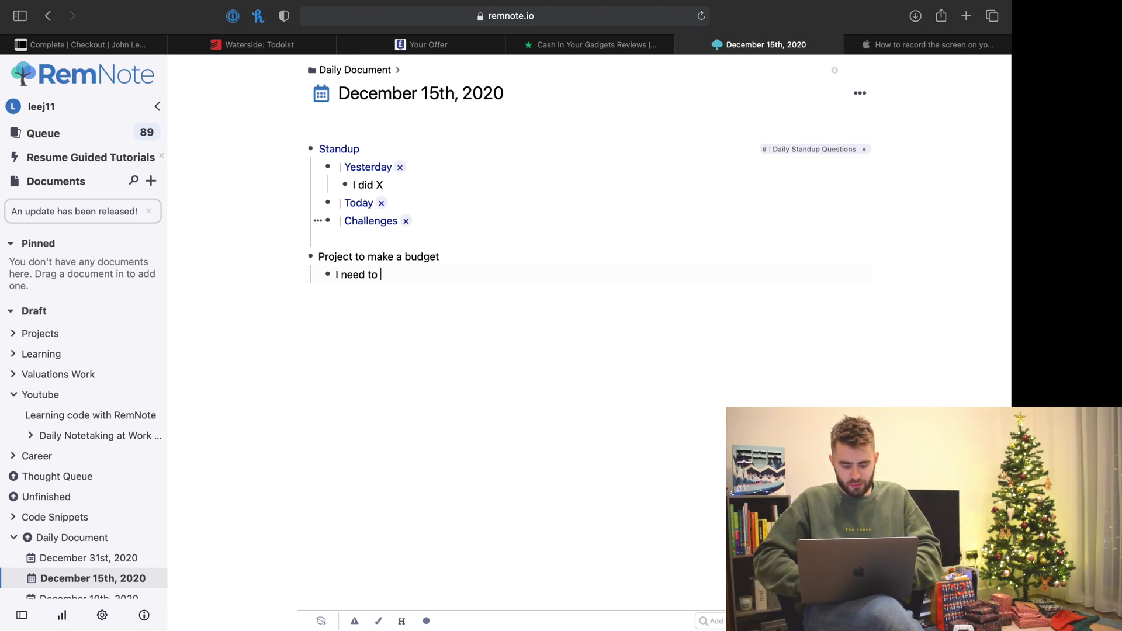
{"action": "type", "text": "accou"}
{"action": "key", "text": "BackSpace"}
{"action": "key", "text": "BackSpace"}
{"action": "type", "text": "count f"}
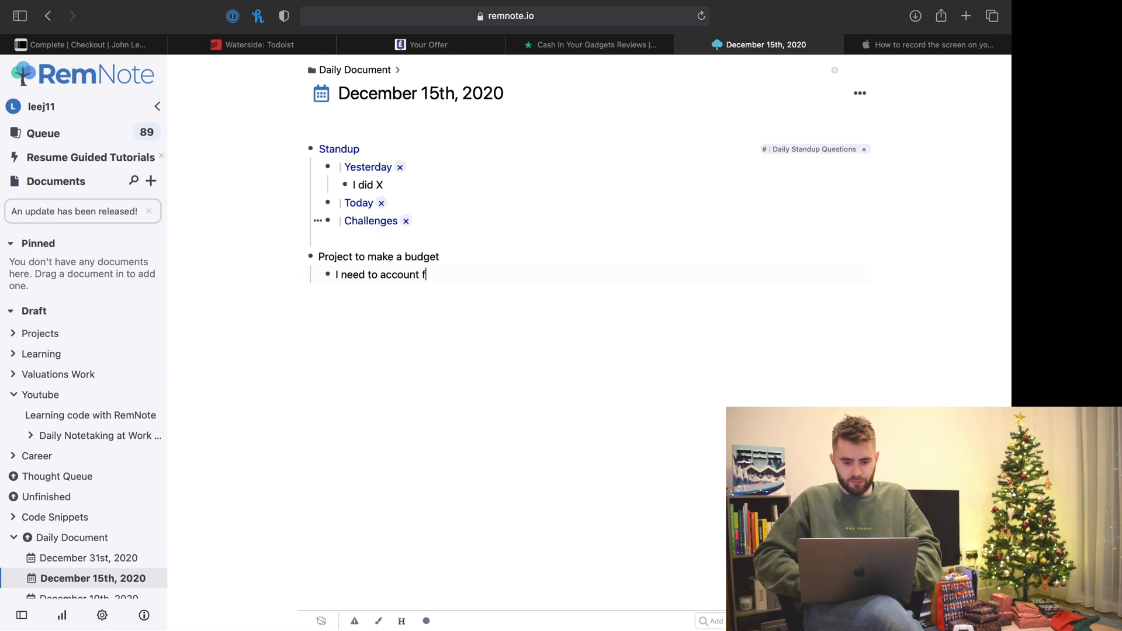
{"action": "type", "text": "or Mary's "}
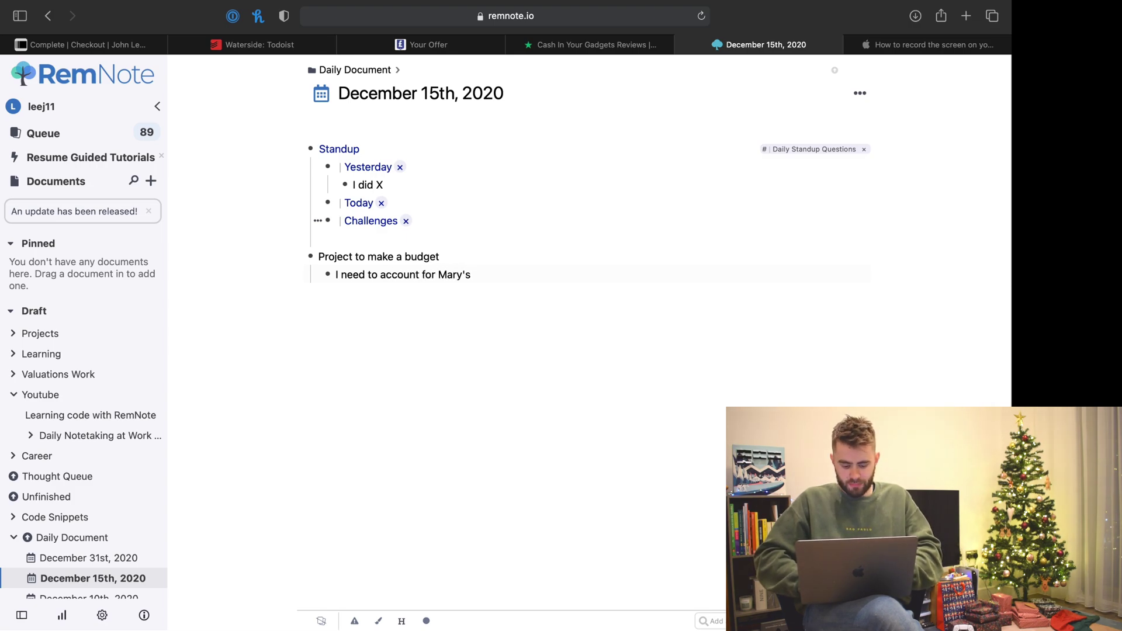
{"action": "type", "text": "expenses"}
{"action": "key", "text": "Return"}
{"action": "type", "text": "I nee"}
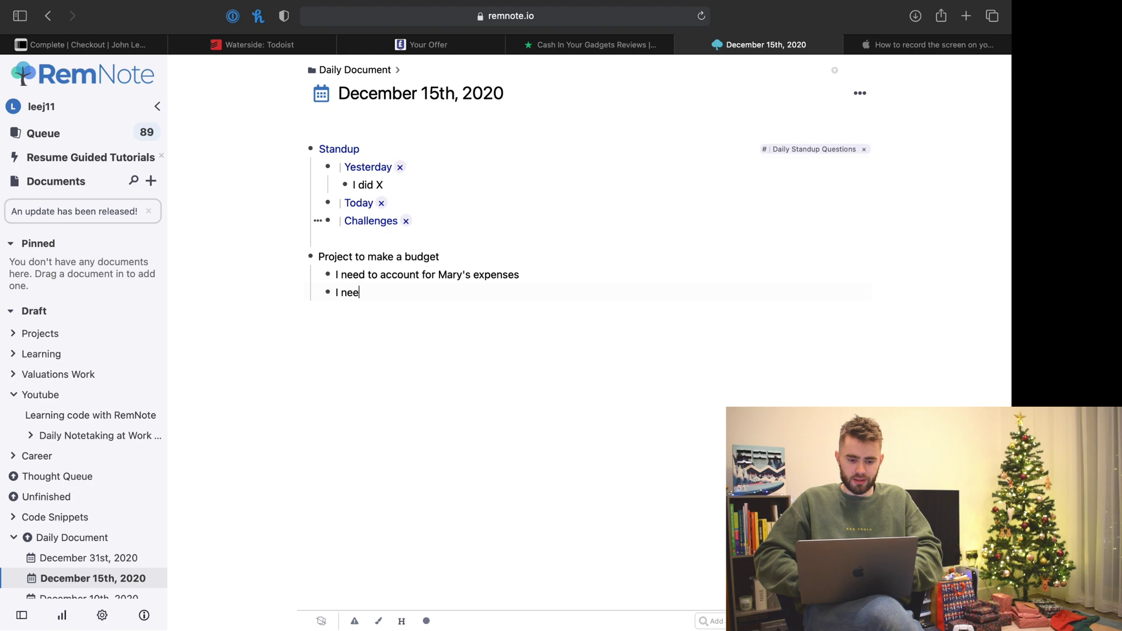
{"action": "type", "text": "d to account for my computerI need to "}
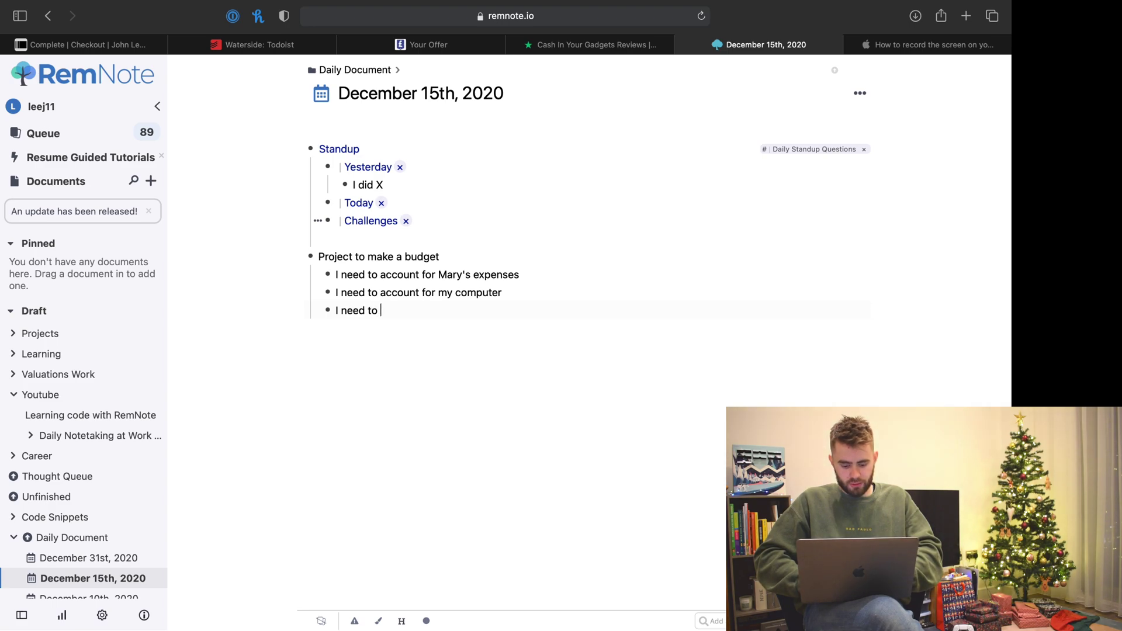
{"action": "type", "text": "get a forecast"}
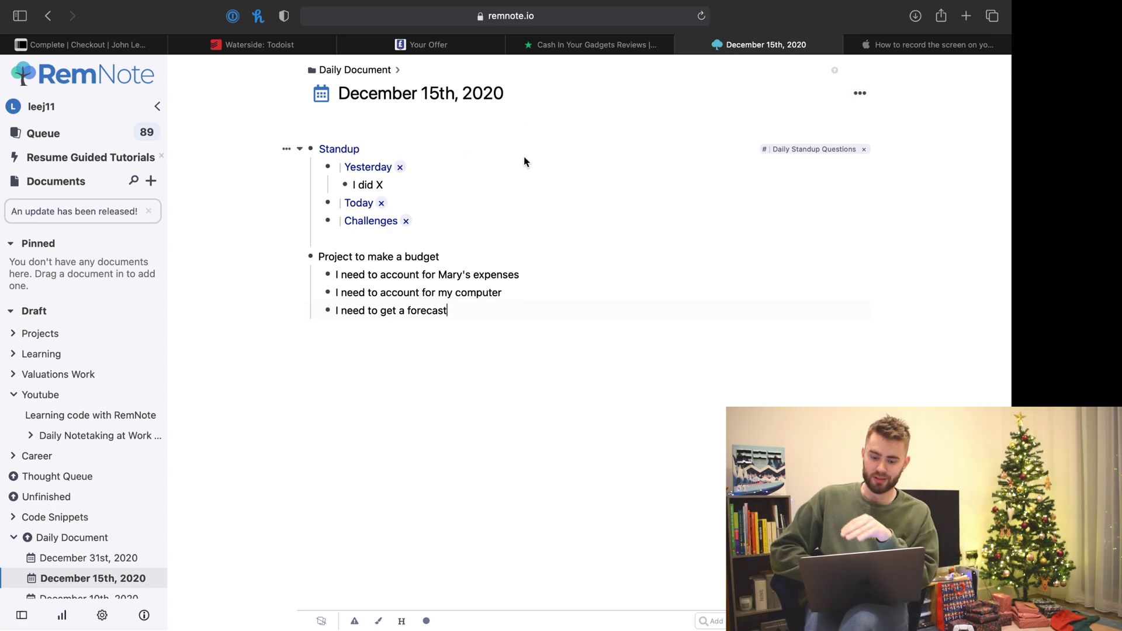
Under the expenses need, note that the person said it is £500
{"action": "left_click", "coordinate": [557, 280]}
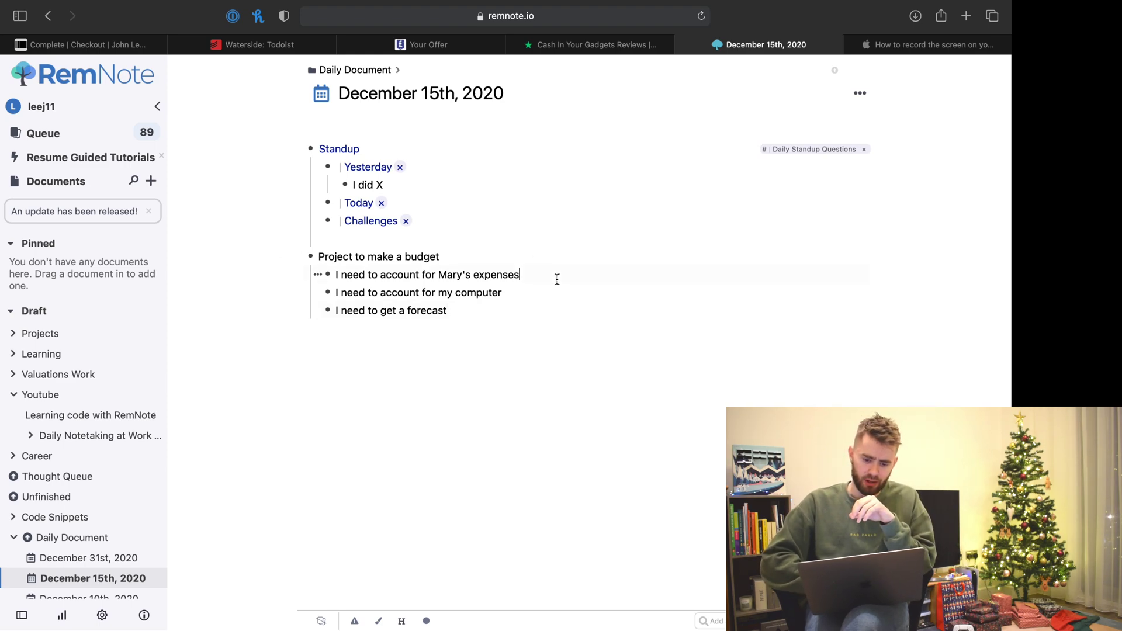
{"action": "key", "text": "Return"}
{"action": "key", "text": "Tab"}
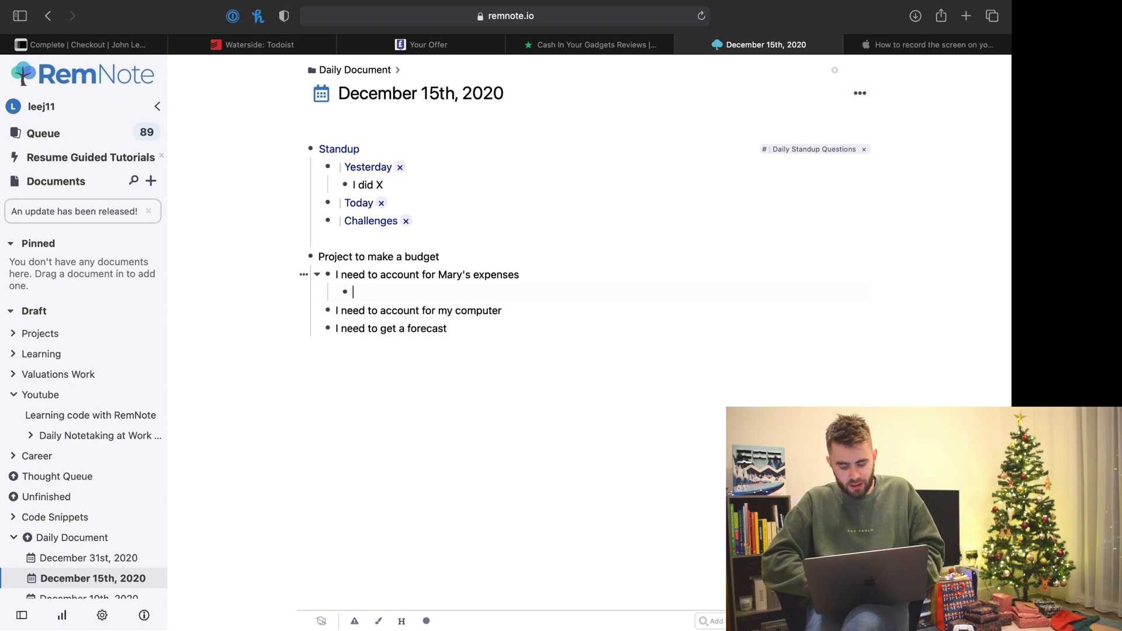
{"action": "type", "text": "I sp"}
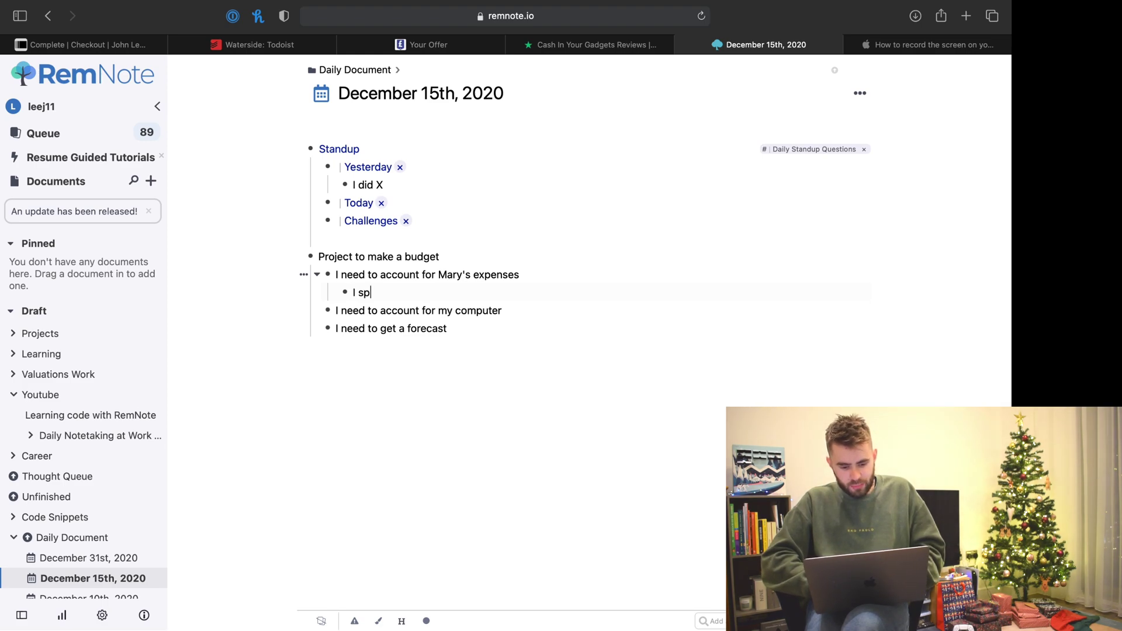
{"action": "type", "text": "oke to Mary, sh"}
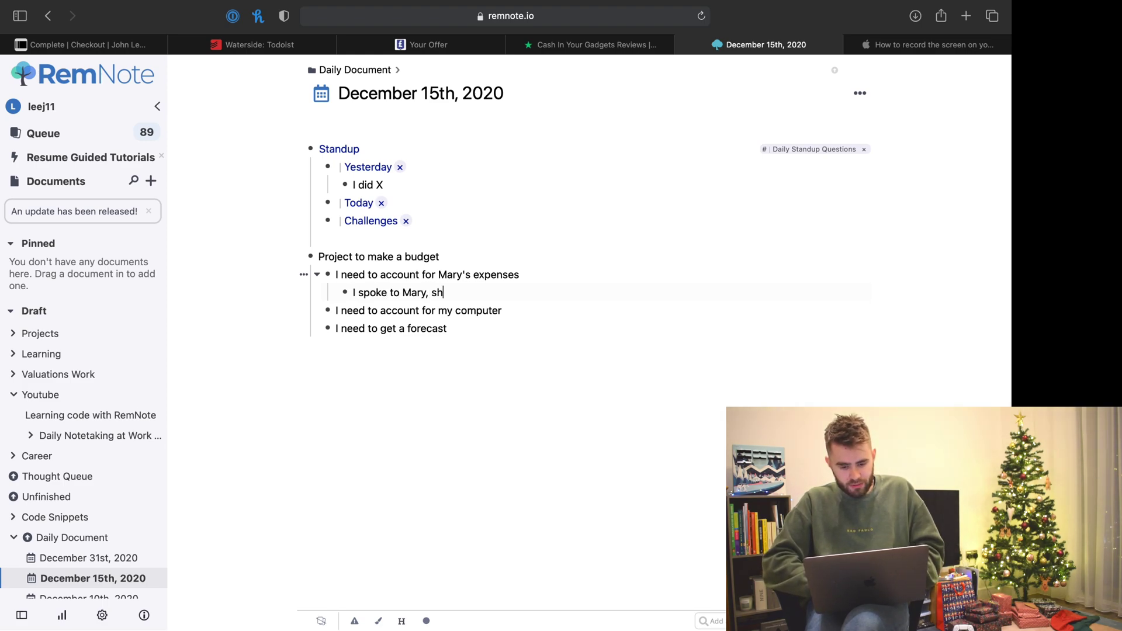
{"action": "type", "text": "e said it is "}
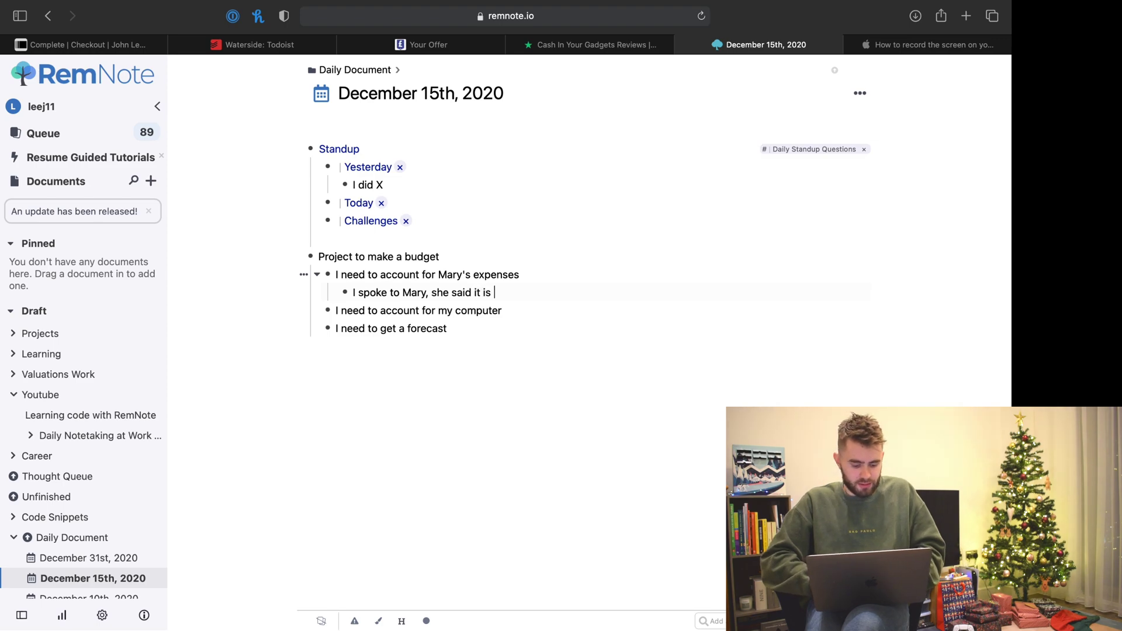
{"action": "type", "text": "£500"}
Under the computer need, add 'The computer is a Apple Mac'
{"action": "left_click", "coordinate": [483, 310]}
{"action": "key", "text": "Return"}
{"action": "key", "text": "Tab"}
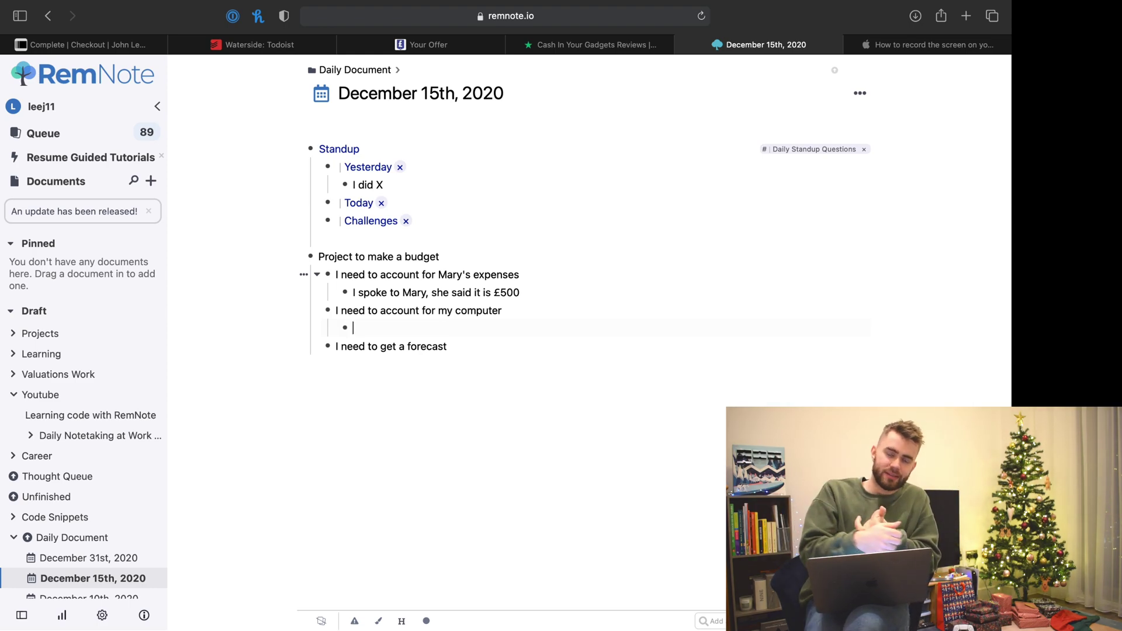
{"action": "type", "text": "The computer is a"}
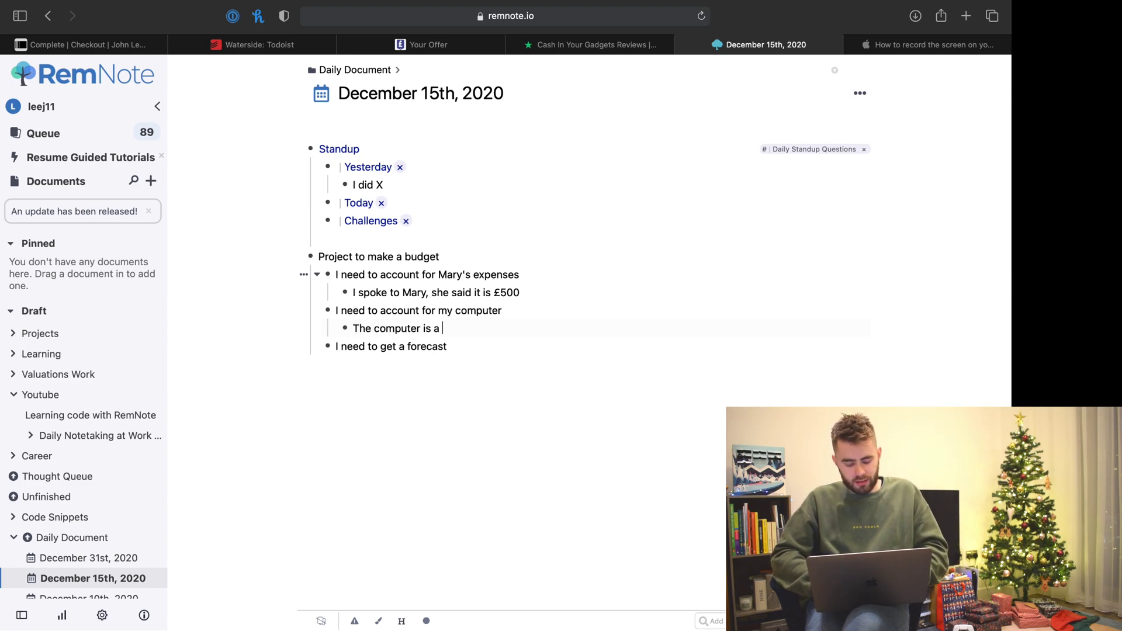
{"action": "type", "text": " Apple Mac"}
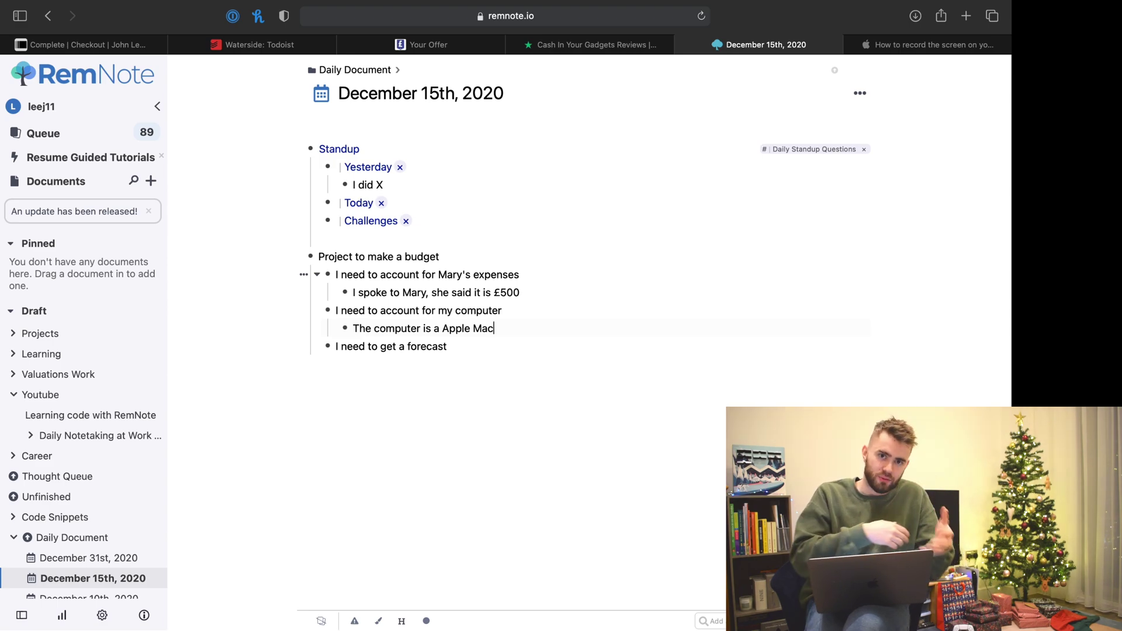
{"action": "left_click", "coordinate": [528, 295]}
{"action": "left_click", "coordinate": [486, 347]}
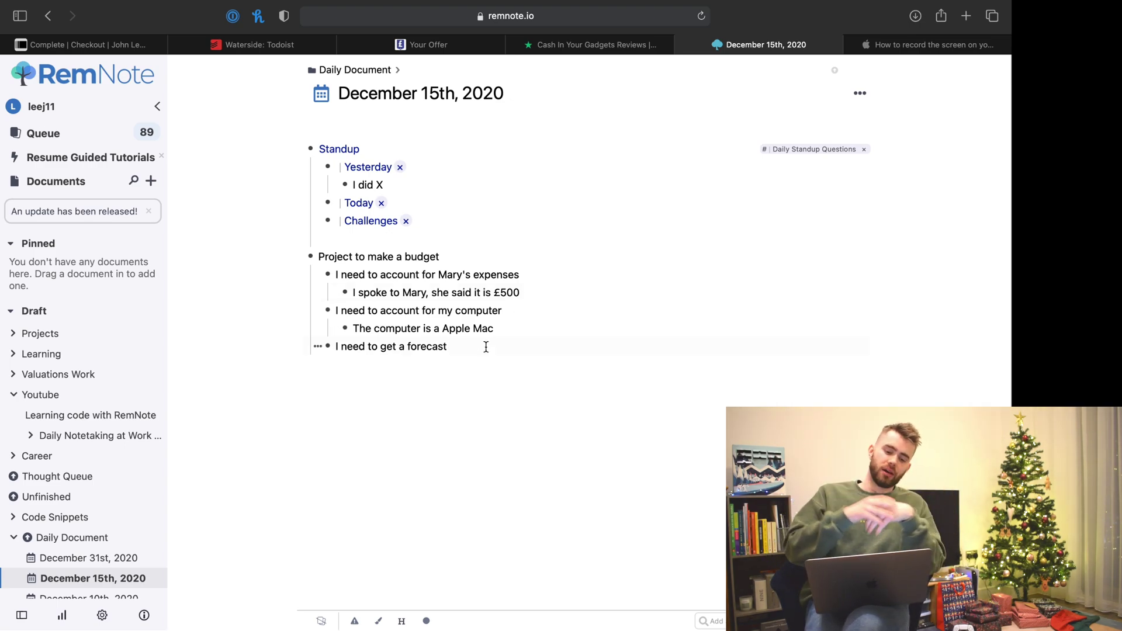
{"action": "left_click", "coordinate": [471, 259]}
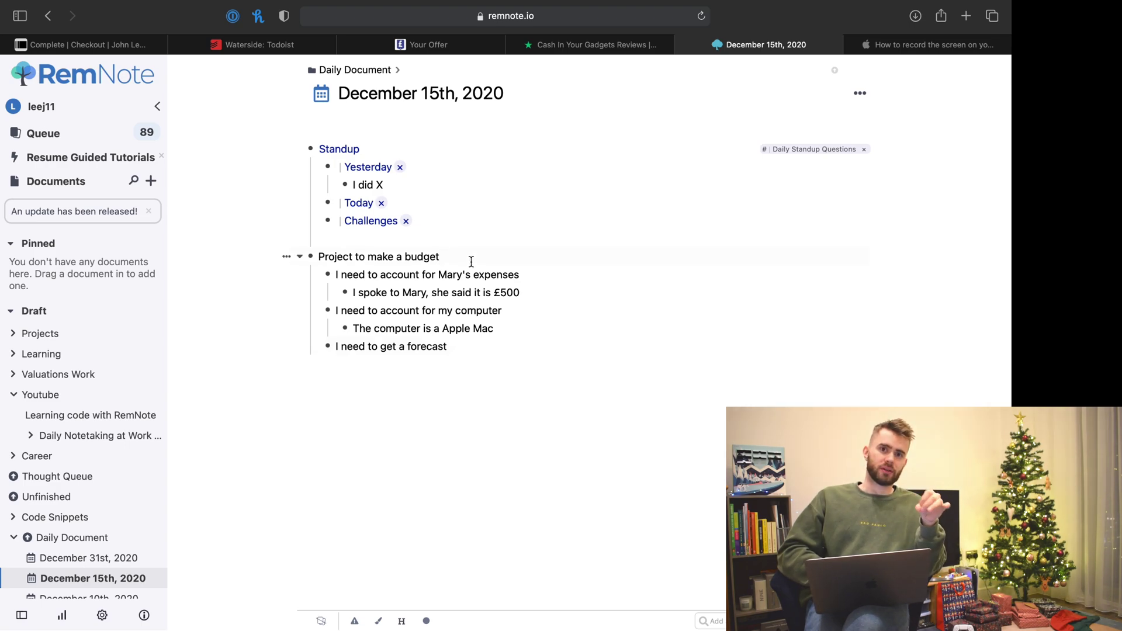
Move 'Project to make a budget' under Projects, verify it there, and return to December 15th
{"action": "left_click", "coordinate": [287, 258]}
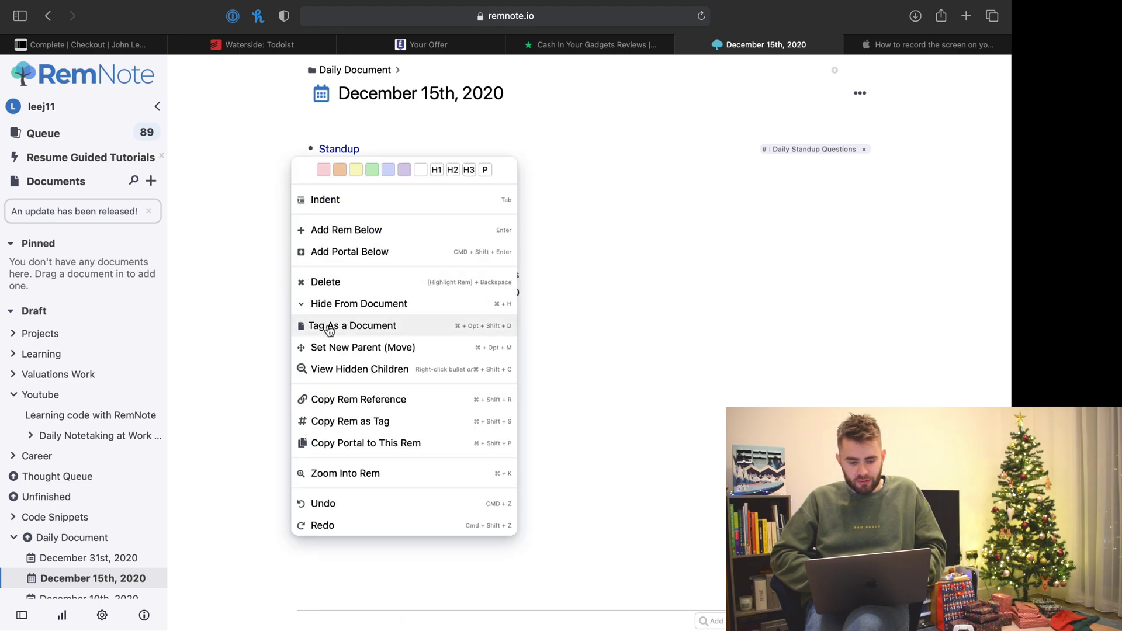
{"action": "left_click", "coordinate": [364, 348]}
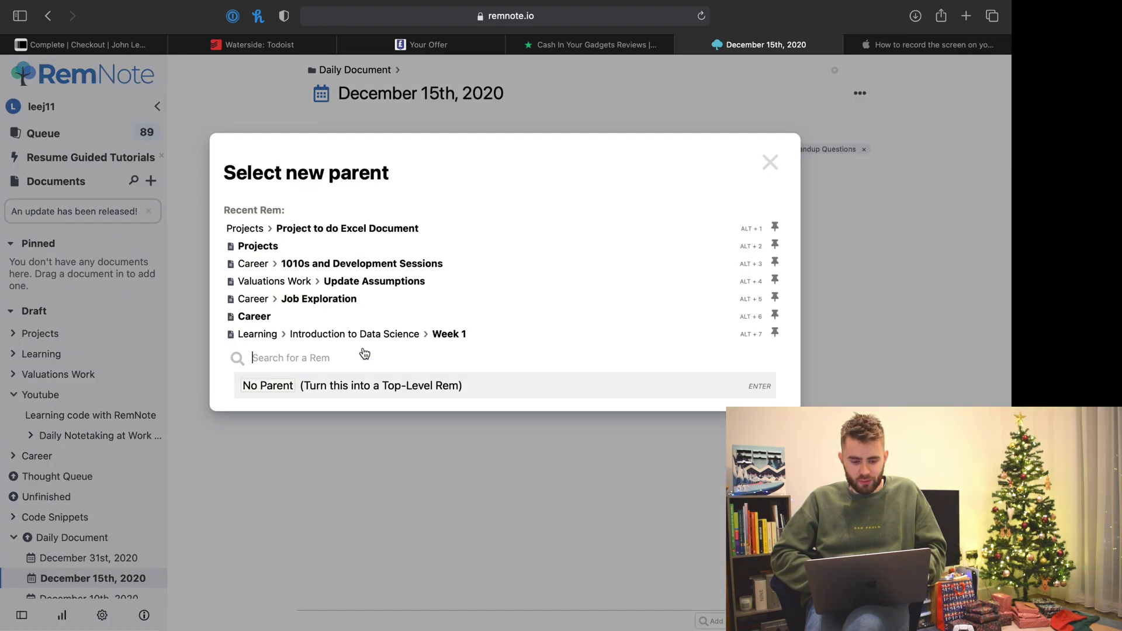
{"action": "left_click", "coordinate": [275, 251]}
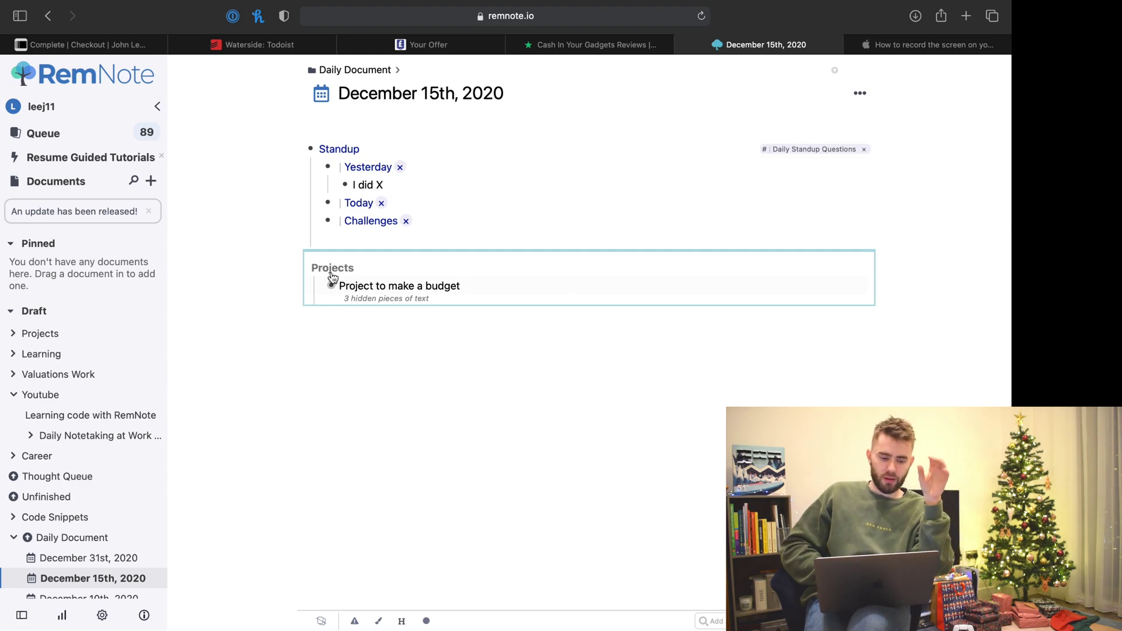
{"action": "left_click", "coordinate": [14, 339]}
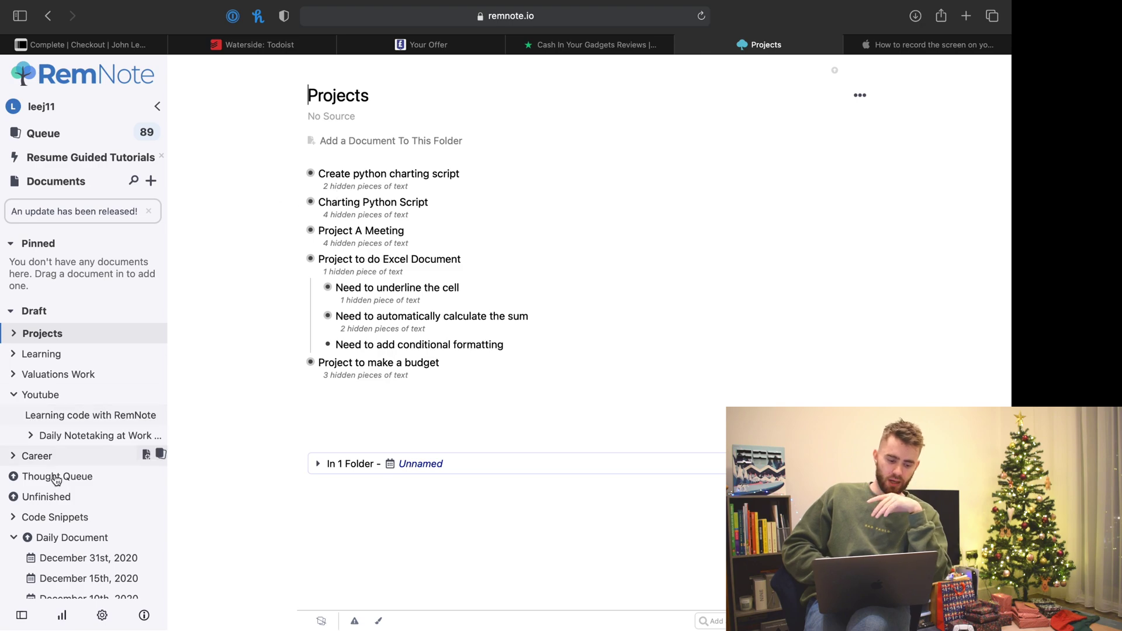
{"action": "left_click", "coordinate": [90, 579]}
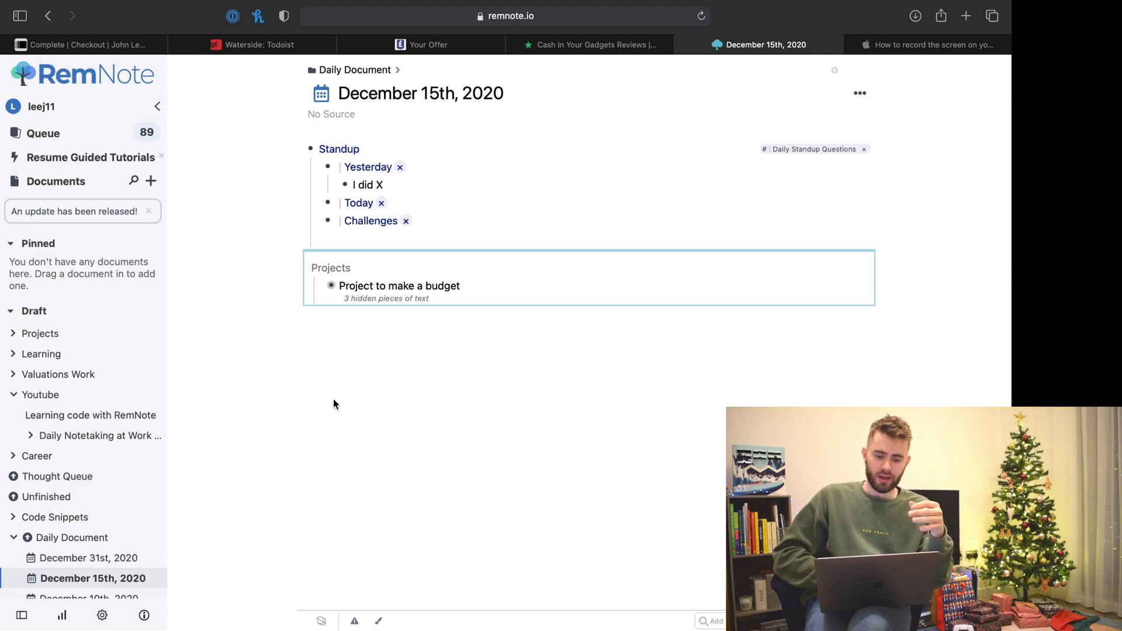
Expand 'Project to make a budget' in the Projects portal and start a new bullet below it
{"action": "left_click", "coordinate": [320, 288]}
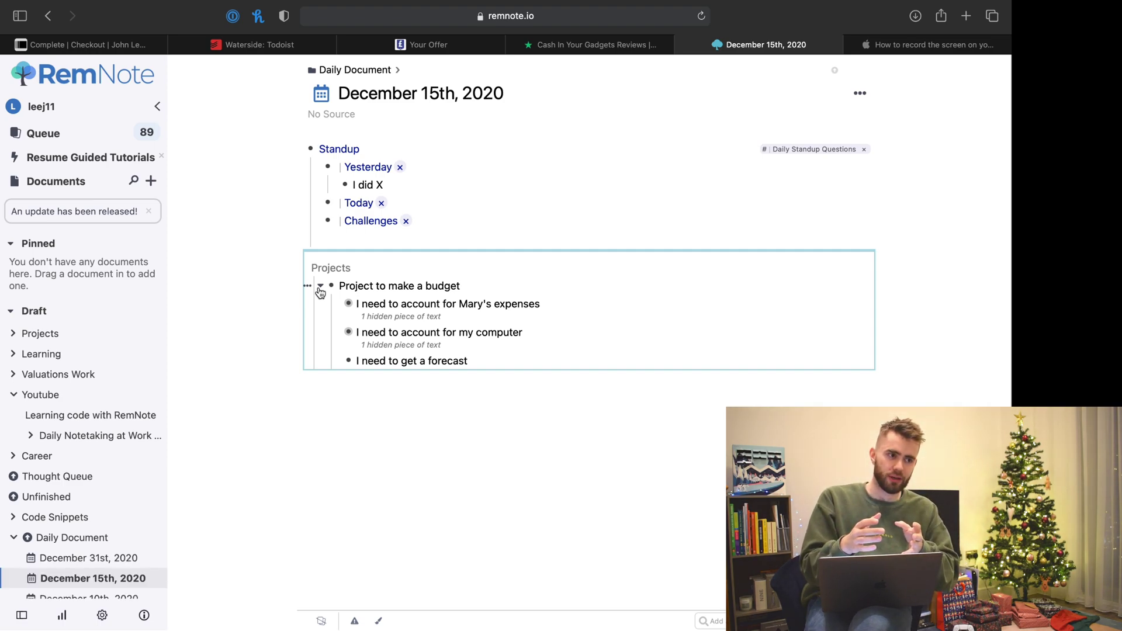
{"action": "left_click", "coordinate": [363, 395]}
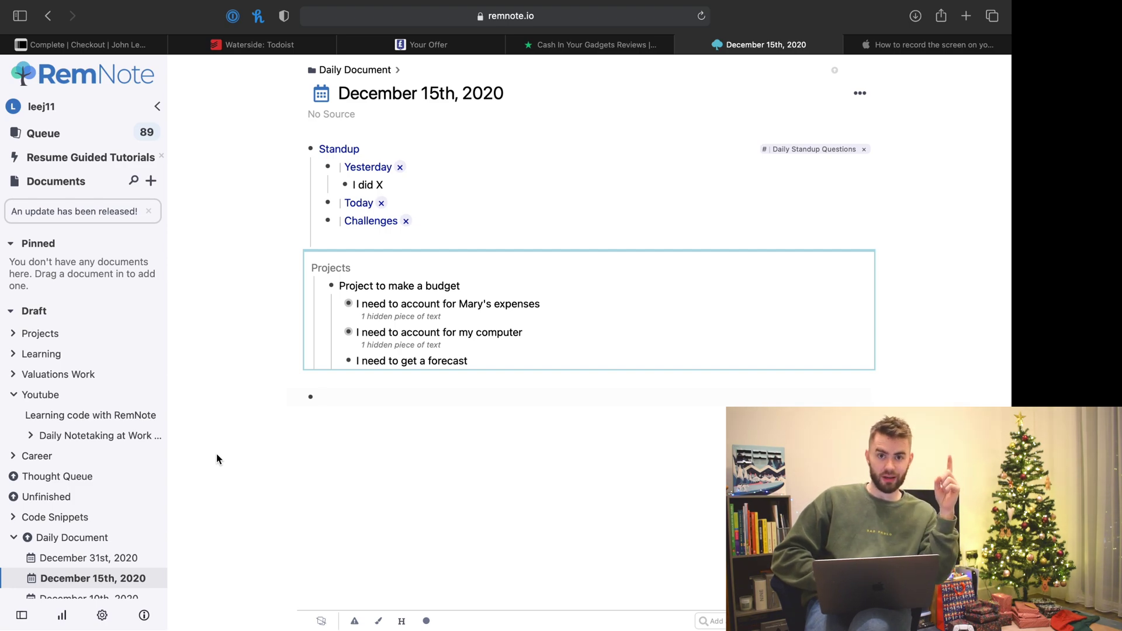
Open Code Snippets, peek into its Git page, then go back to Code Snippets
{"action": "left_click", "coordinate": [82, 517]}
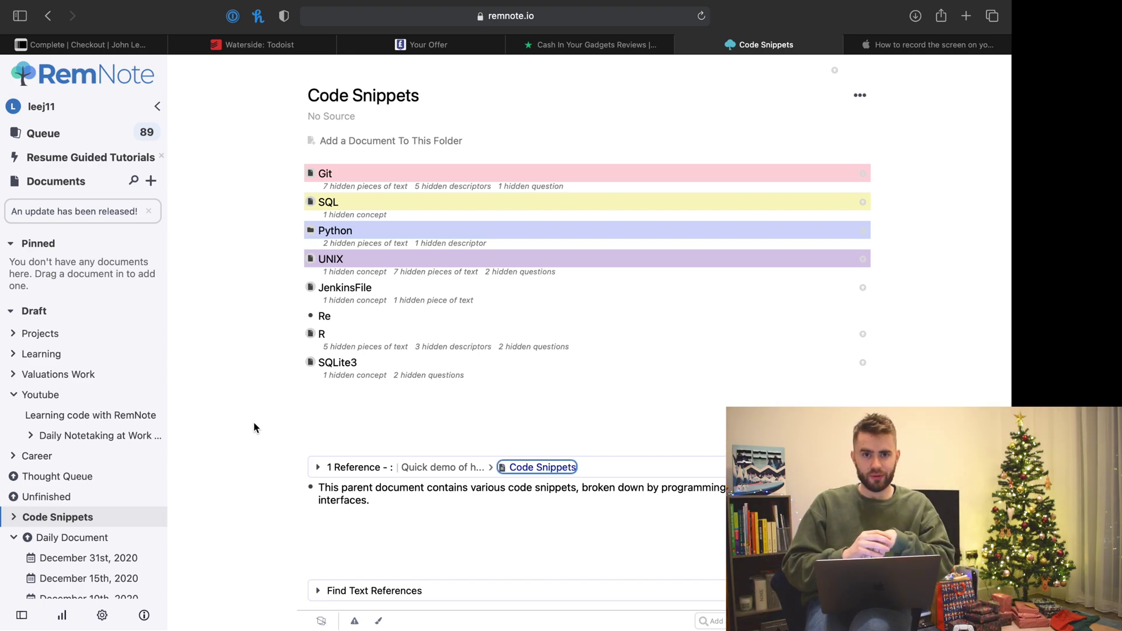
{"action": "mouse_move", "coordinate": [315, 183]}
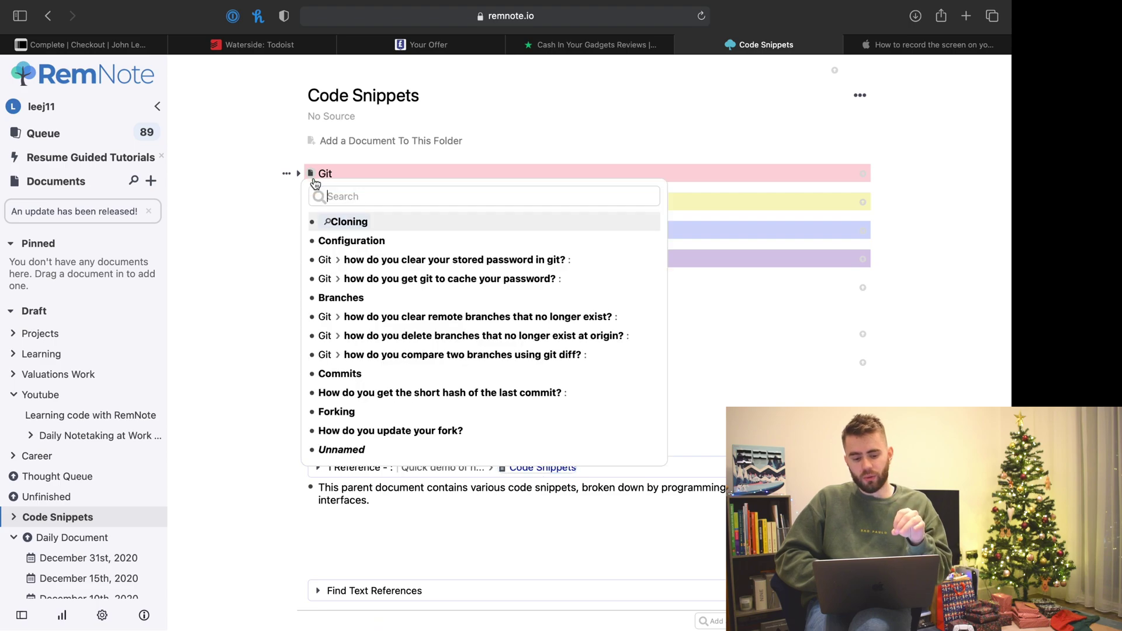
{"action": "left_click", "coordinate": [312, 174]}
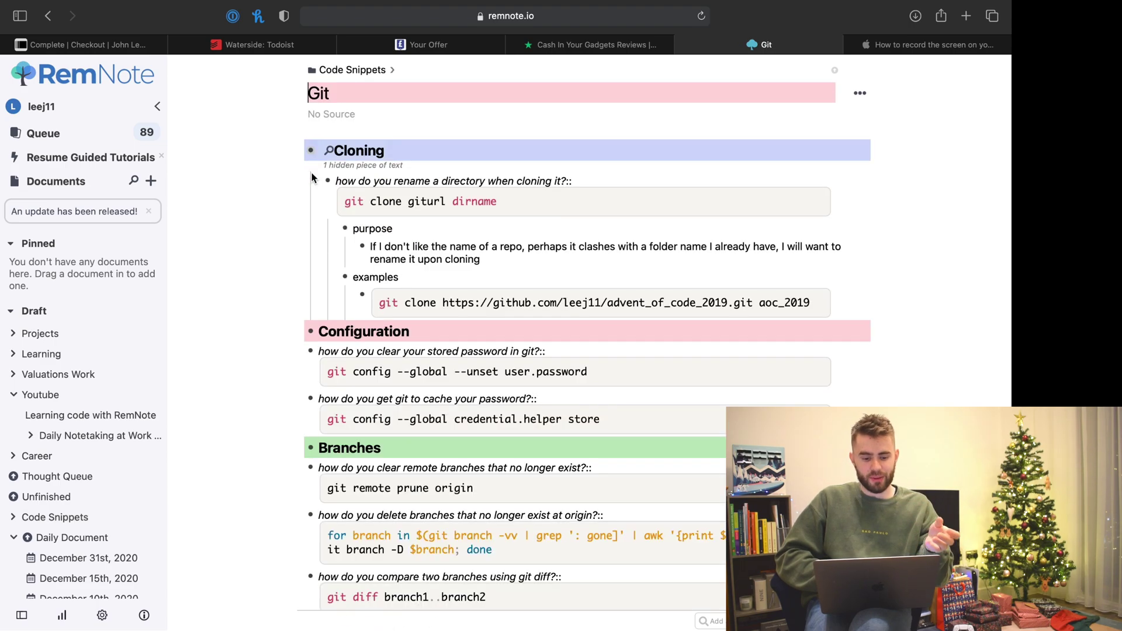
{"action": "left_click", "coordinate": [362, 71]}
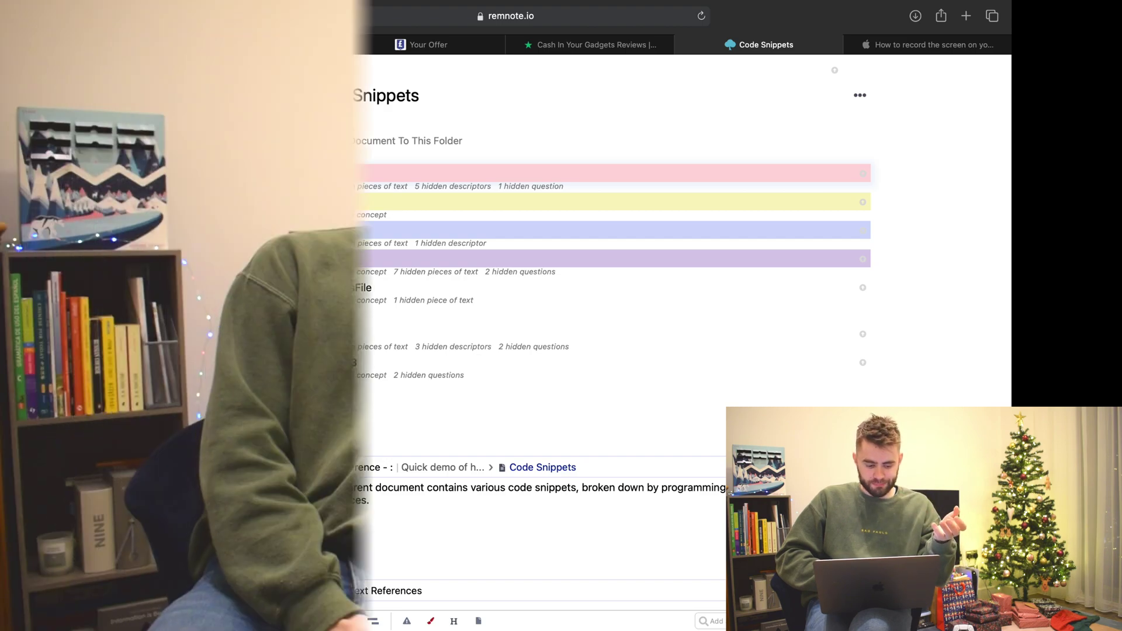